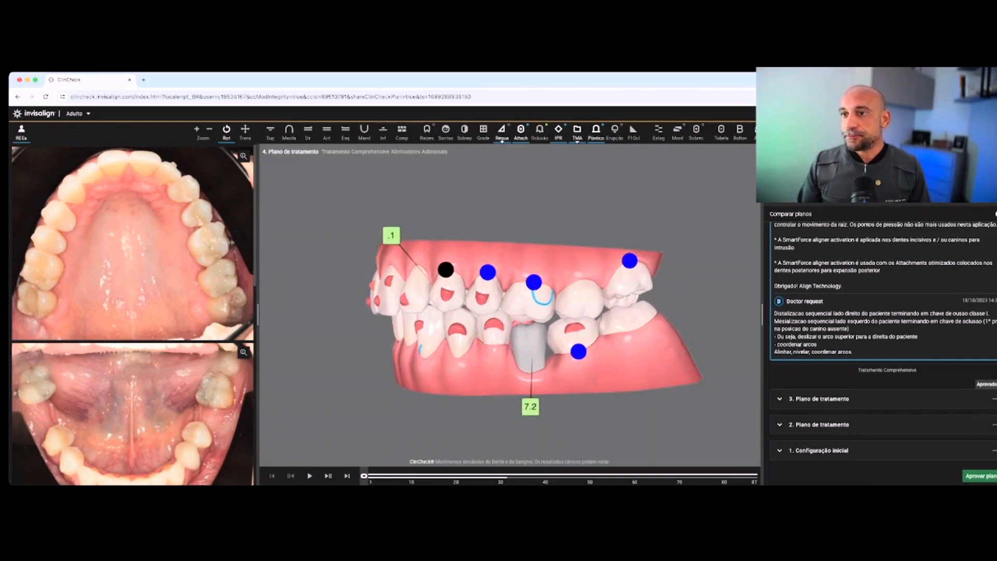
Inspect the initial stage of treatment plan 4 in the upper occlusal, lateral, lower occlusal and frontal views
click(289, 131)
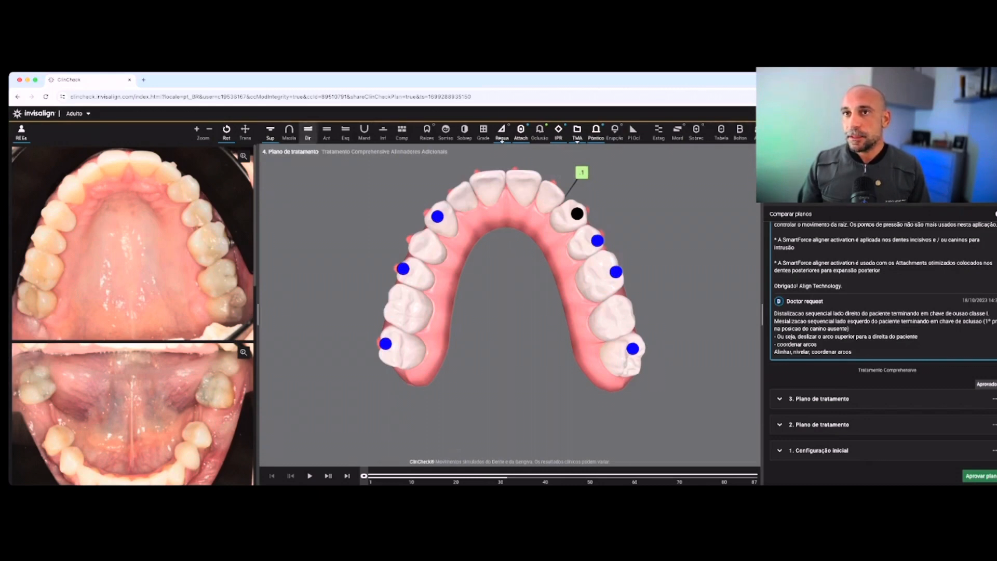
click(308, 130)
click(345, 130)
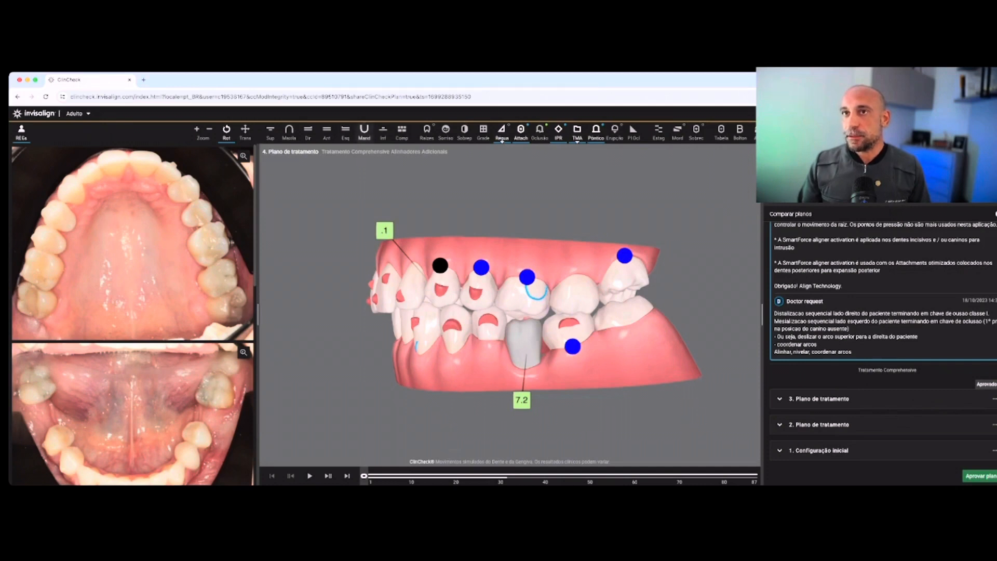
click(364, 132)
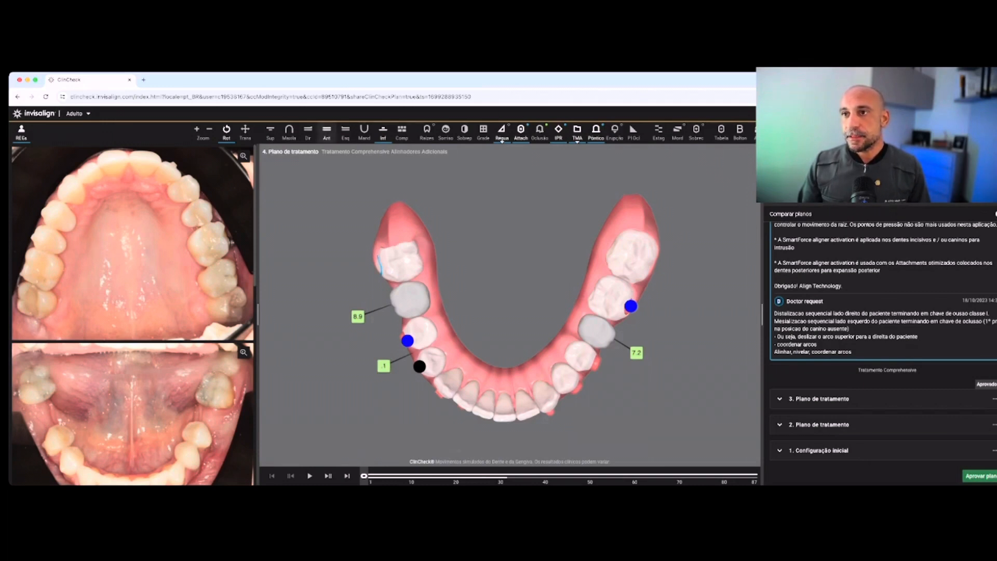
click(327, 130)
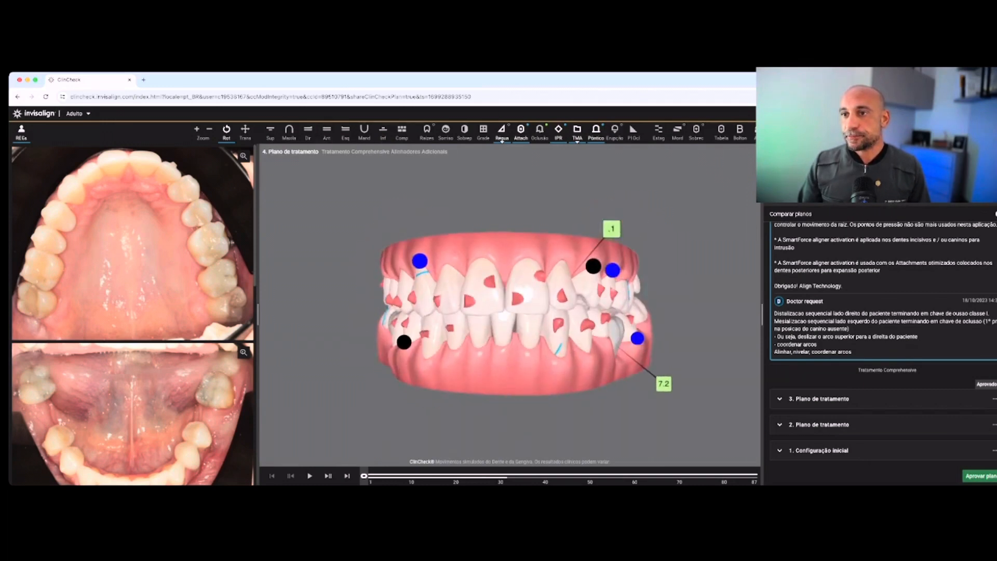
drag(441, 311, 603, 316)
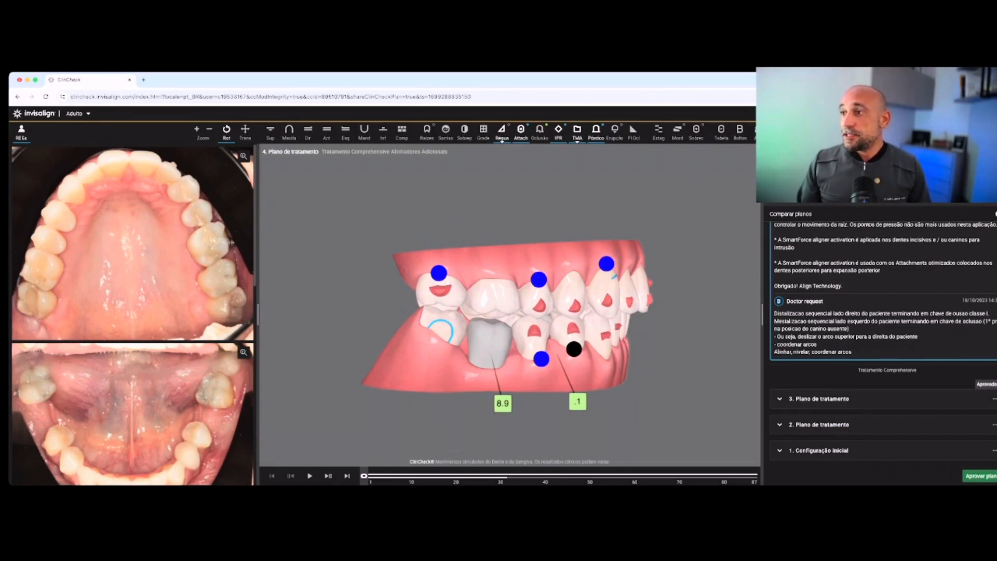
Highlight the doctor request lines on right-side distalization, left-side mesialization and sliding the upper arch to the patient's right
drag(774, 313, 984, 313)
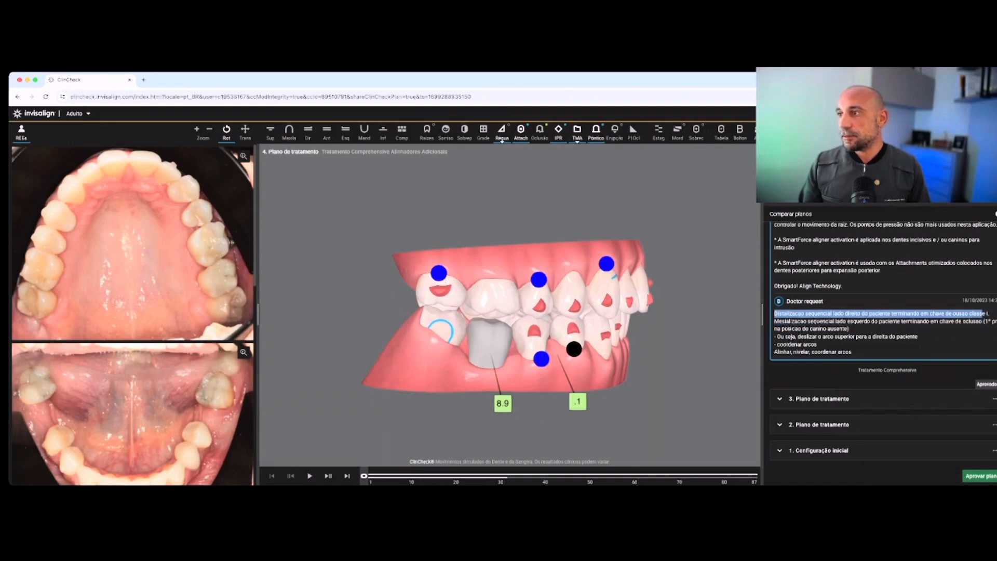
drag(774, 322, 849, 330)
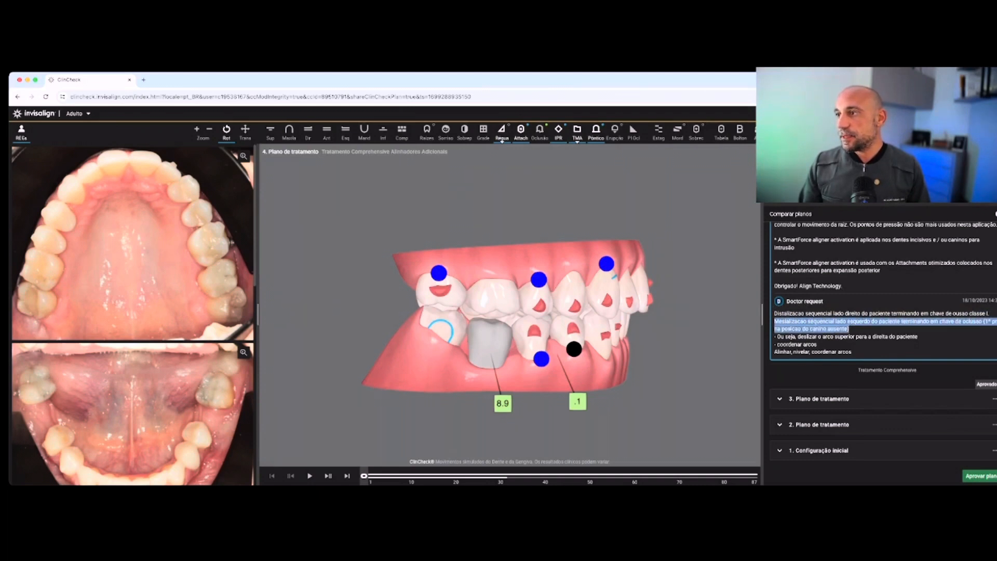
drag(623, 316, 356, 315)
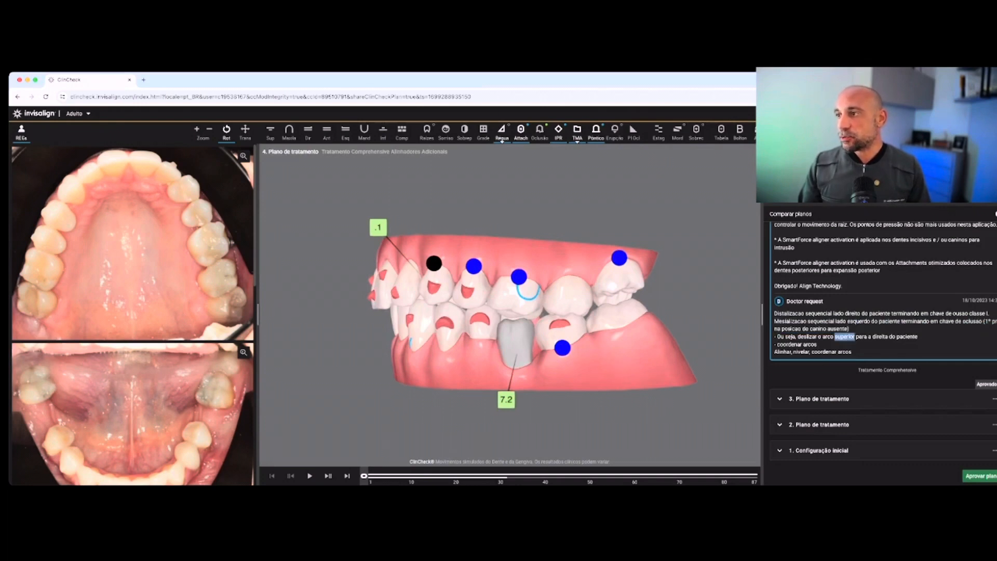
triple_click(844, 336)
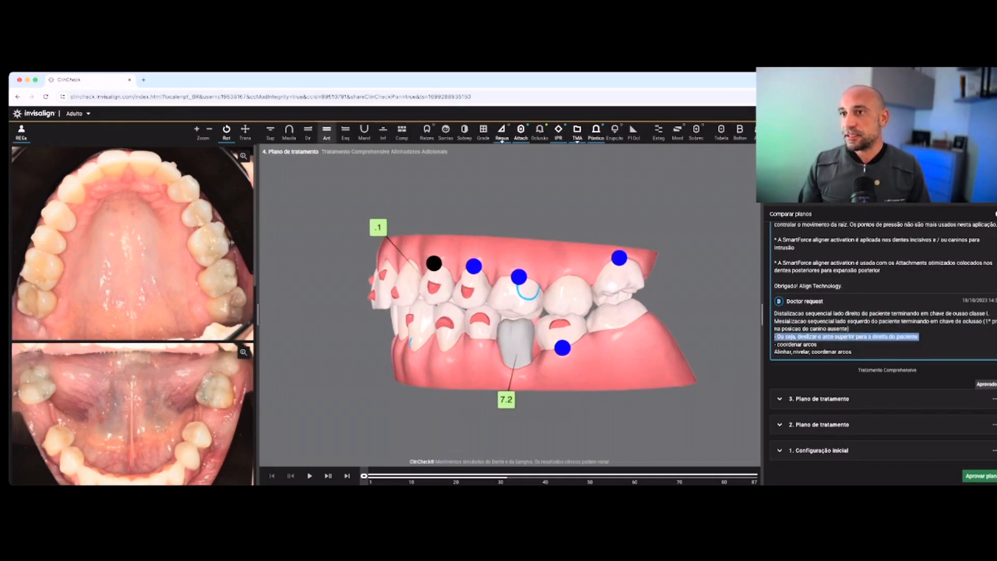
Compare the initial bite from the front, both lateral sides and the lower occlusal view against the request
click(327, 131)
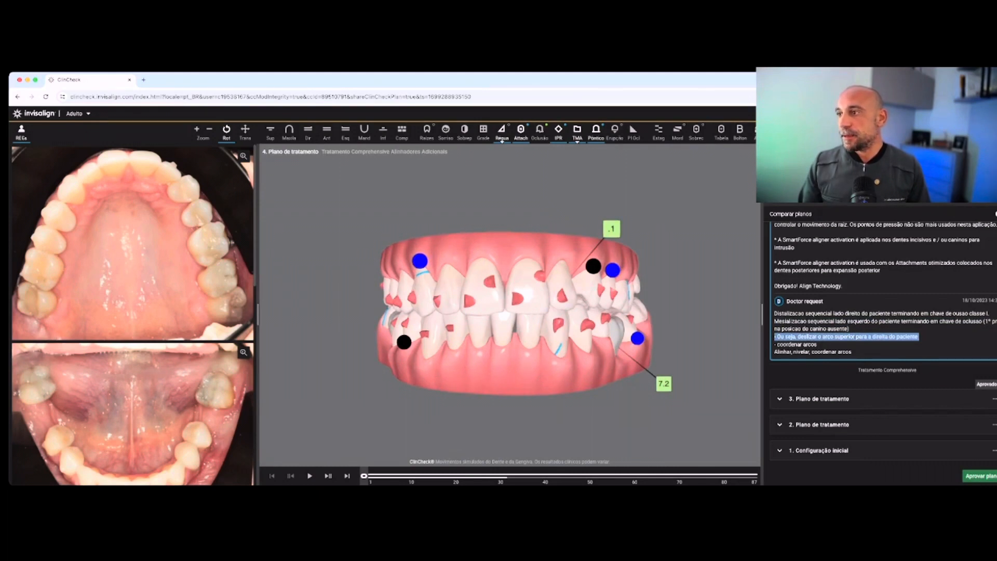
drag(467, 305, 632, 301)
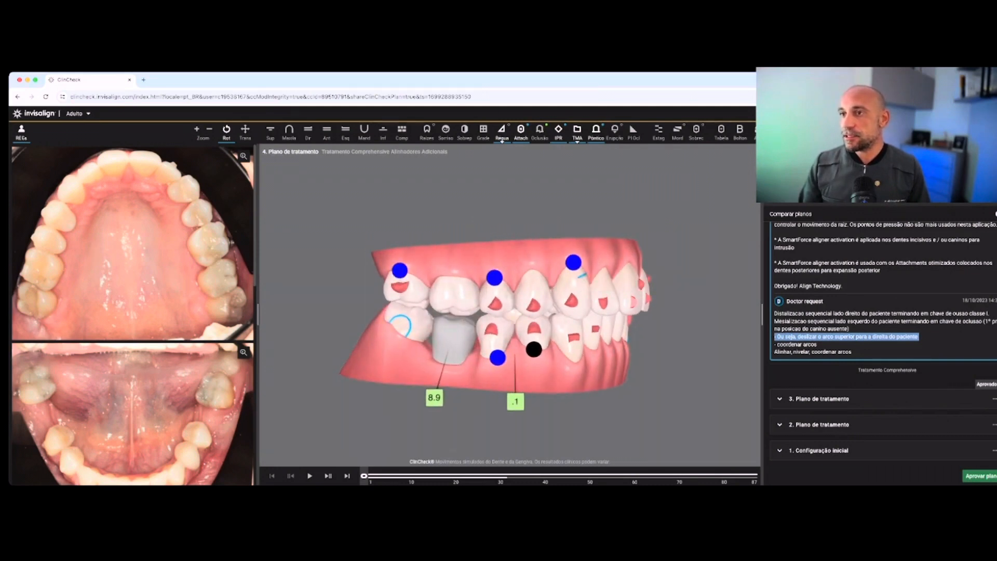
drag(597, 311, 384, 322)
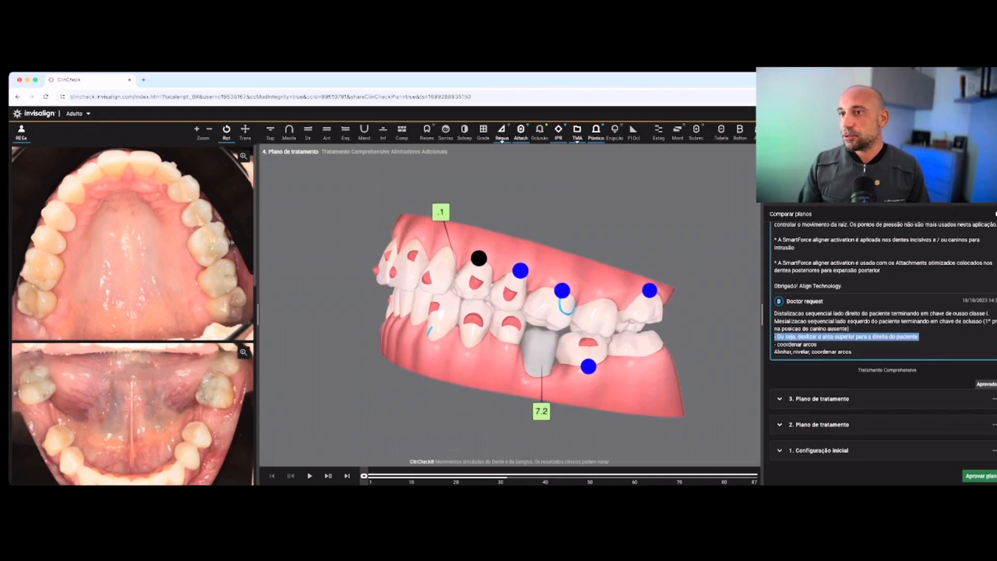
drag(392, 255, 397, 298)
click(326, 131)
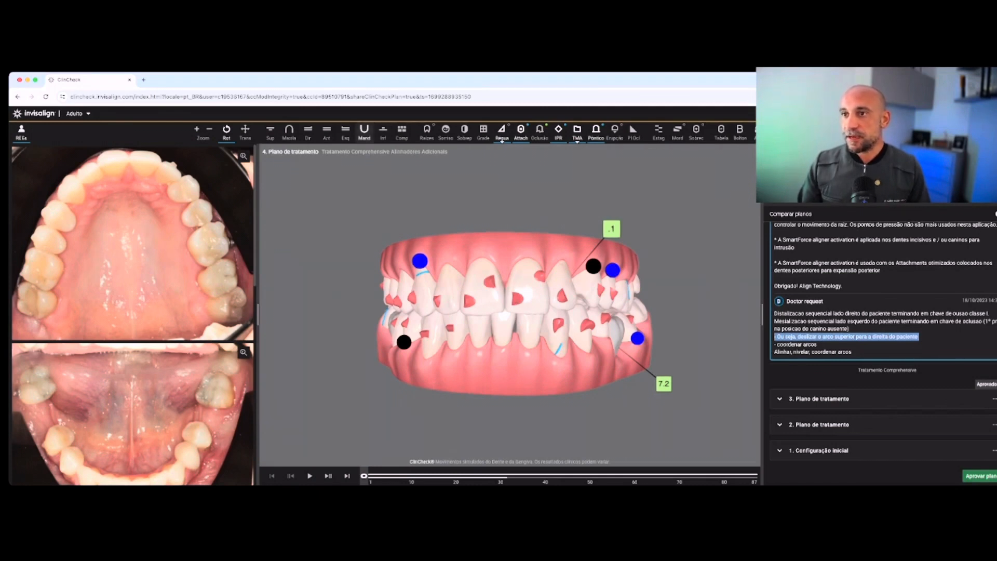
click(383, 130)
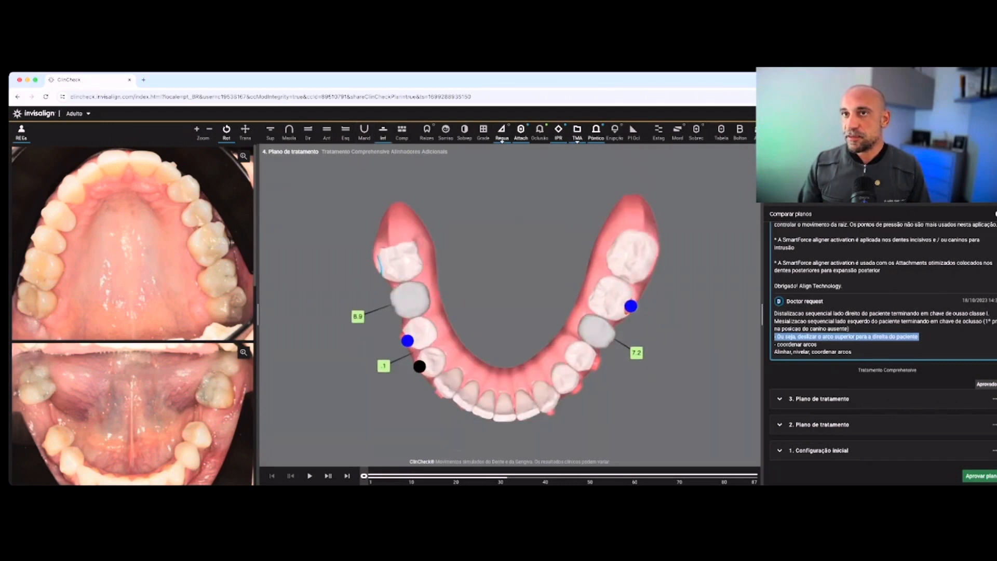
click(327, 131)
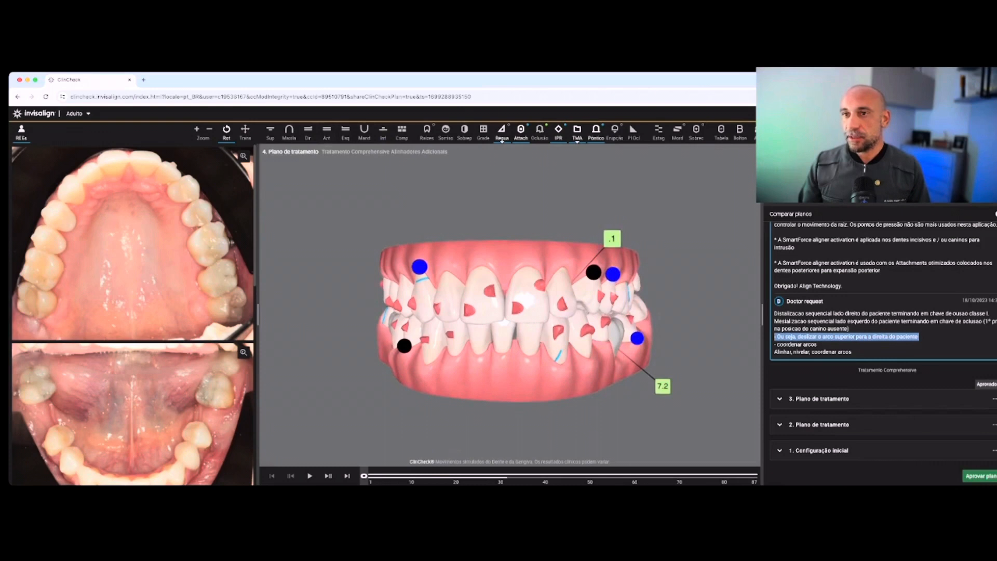
Browse the patient's lateral and frontal intraoral photos, and return to the occlusal photos
scroll(133, 314, down, 10)
scroll(134, 314, down, 5)
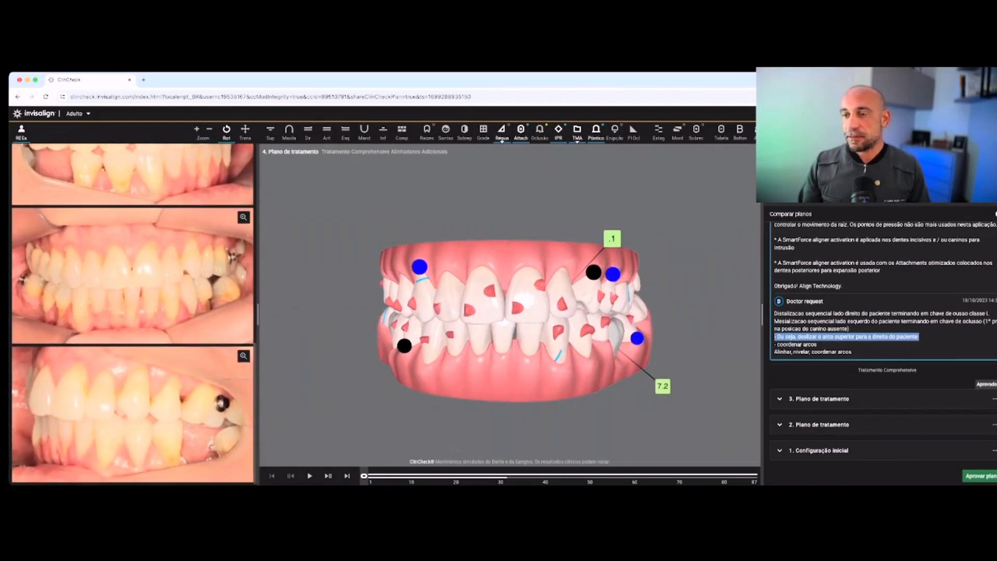
scroll(134, 315, up, 5)
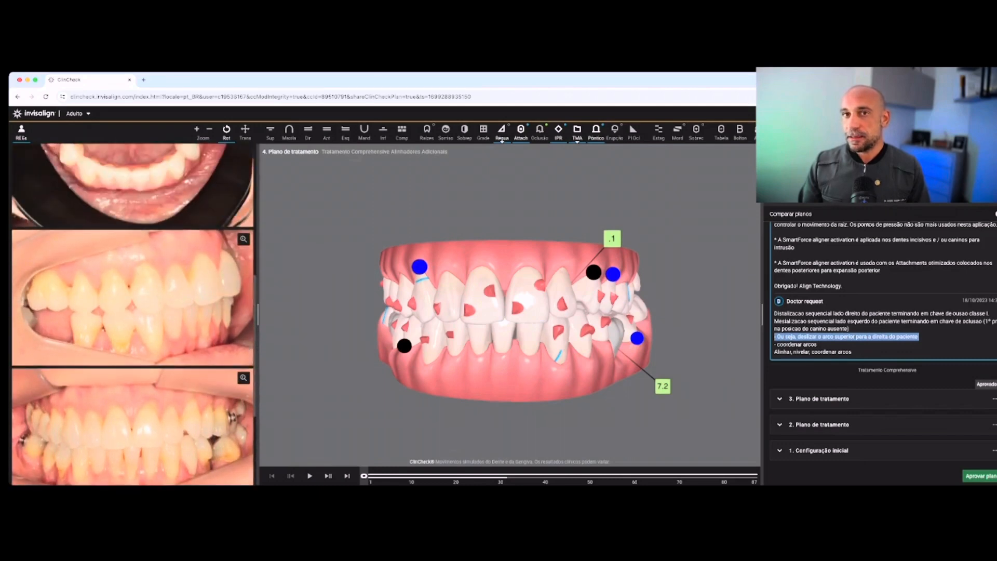
scroll(134, 314, up, 3)
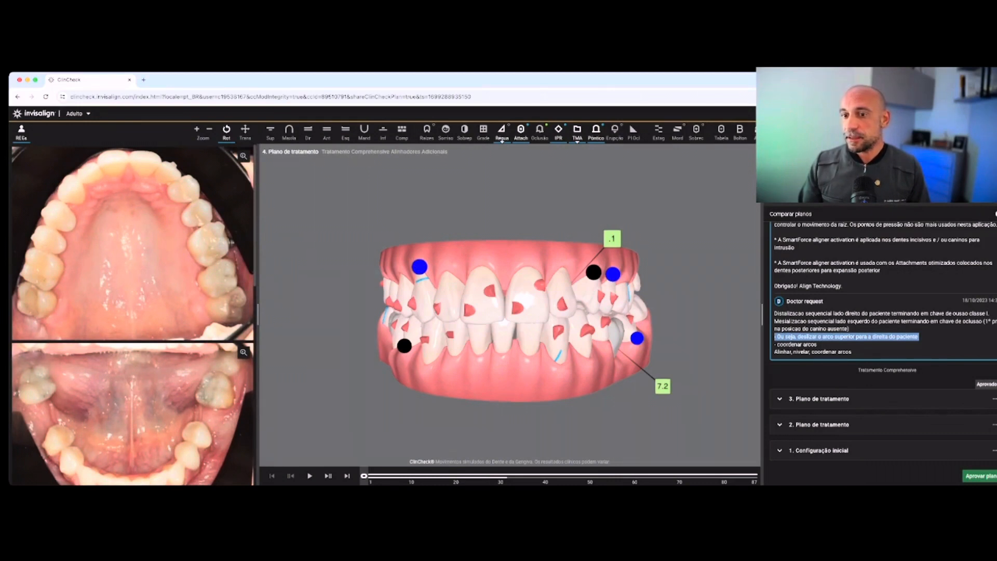
Step back and forth through the aligner stages in frontal view up to stage 69, examining the upper arch and midline movement
drag(364, 475, 372, 475)
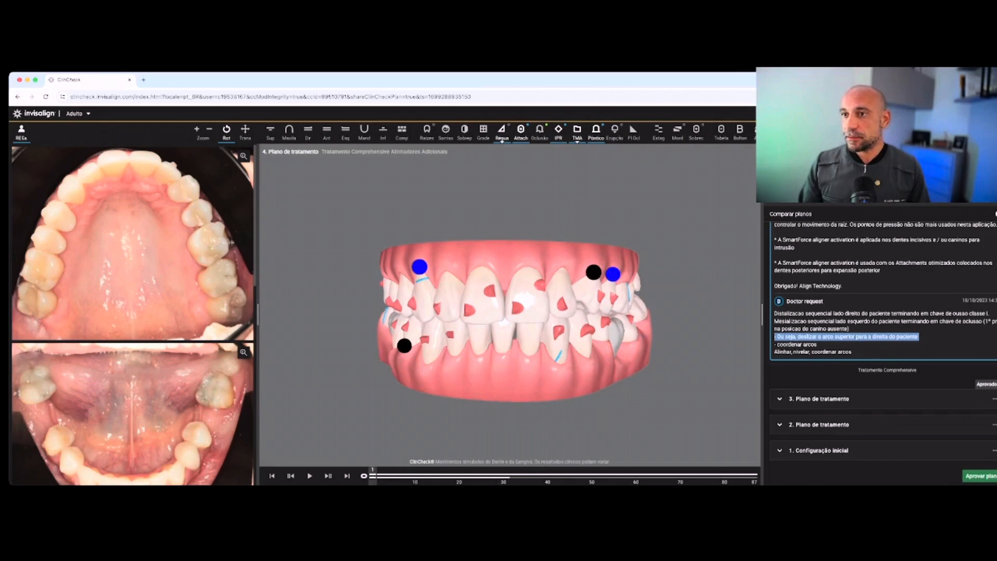
key(Left)
key(Right)
key(Right)
key(Right)
key(Right)
key(Right)
key(Right)
key(Right)
key(Right)
key(Right)
key(Right)
key(Right)
key(Right)
key(Right)
key(Right)
key(Right)
key(Right)
key(Right)
key(Right)
key(Right)
key(Right)
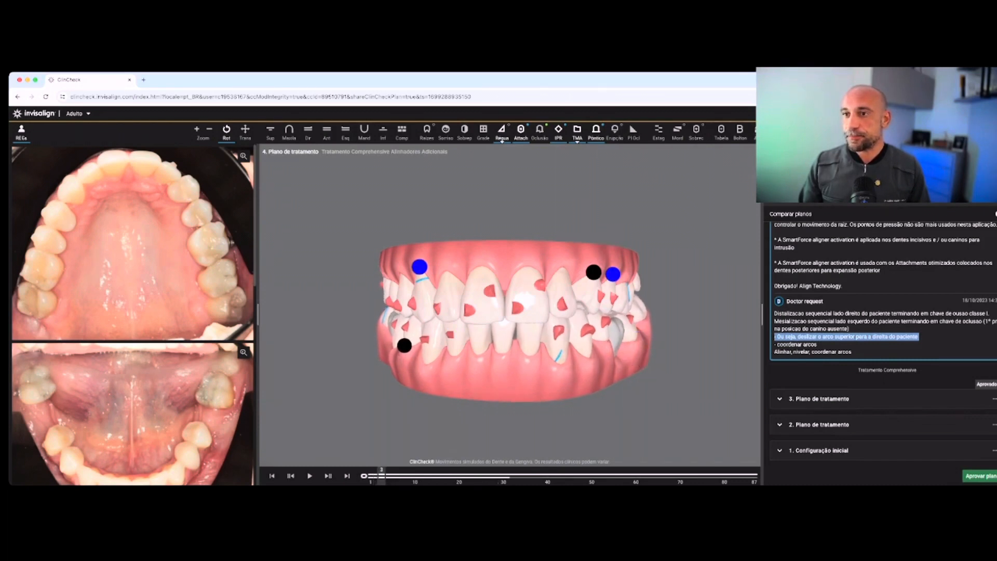
key(Right)
key(Right)
key(Right)
key(Right)
key(Right)
key(Right)
key(Right)
key(Right)
key(Right)
key(Right)
key(Right)
key(Right)
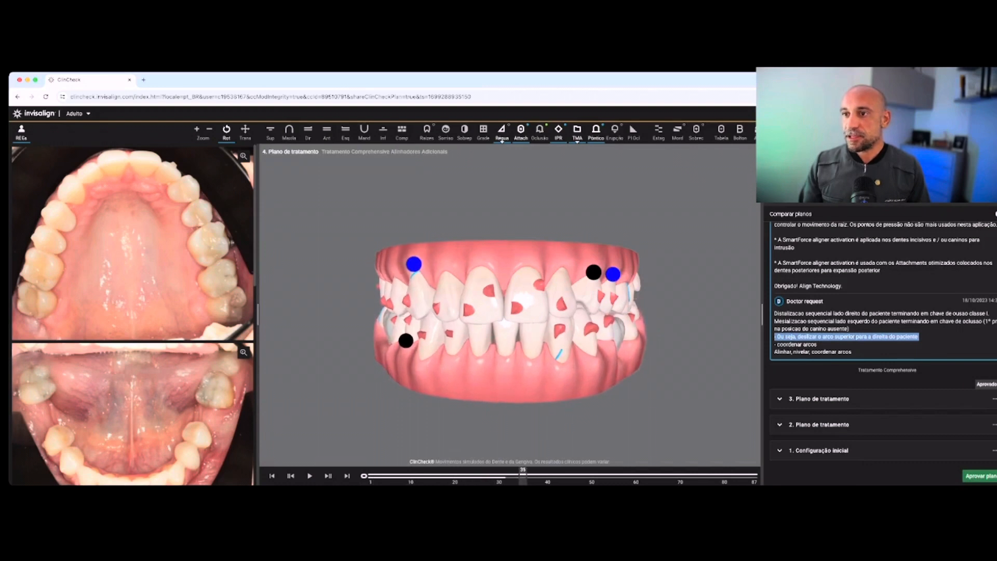
key(Left)
key(Left)
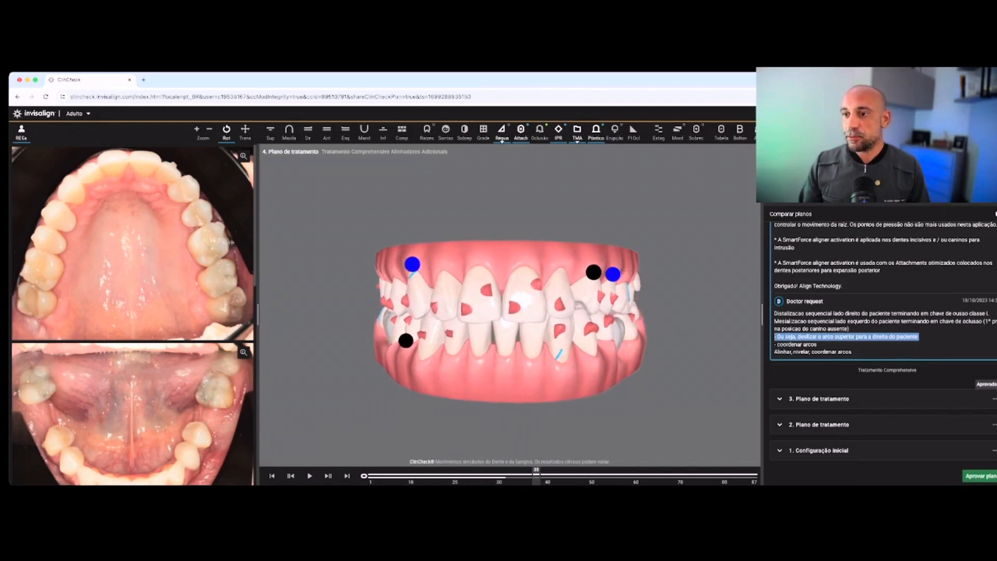
key(Right)
key(Right)
key(Right)
key(Right)
key(Right)
key(Right)
key(Right)
key(Right)
key(Right)
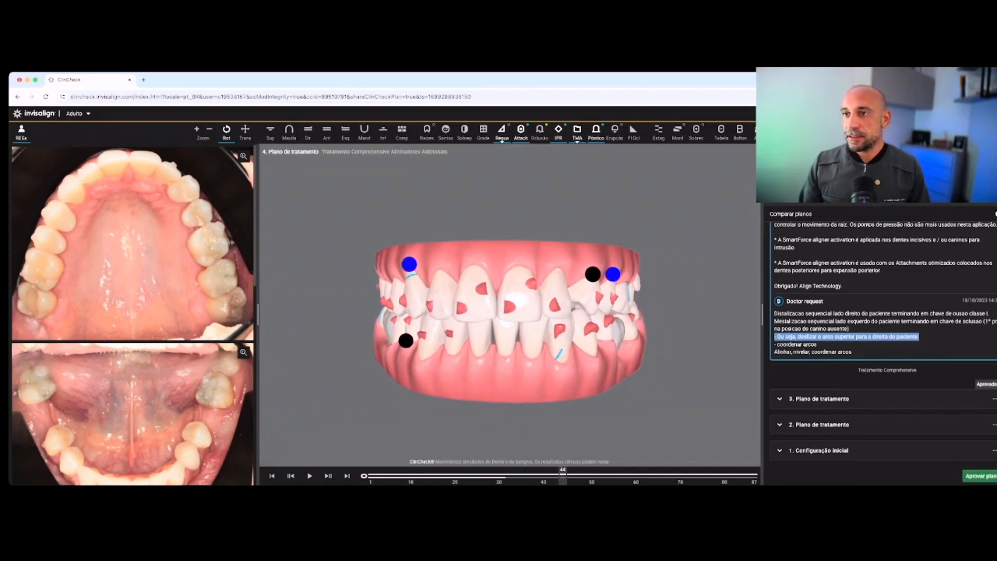
key(Right)
key(Right)
key(Right)
key(Right)
key(Right)
key(Left)
key(Left)
key(Left)
key(Left)
key(Left)
key(Left)
key(Left)
key(Left)
key(Left)
key(Left)
key(Left)
key(Left)
key(Left)
key(Left)
key(Left)
key(Left)
key(Left)
key(Left)
key(Left)
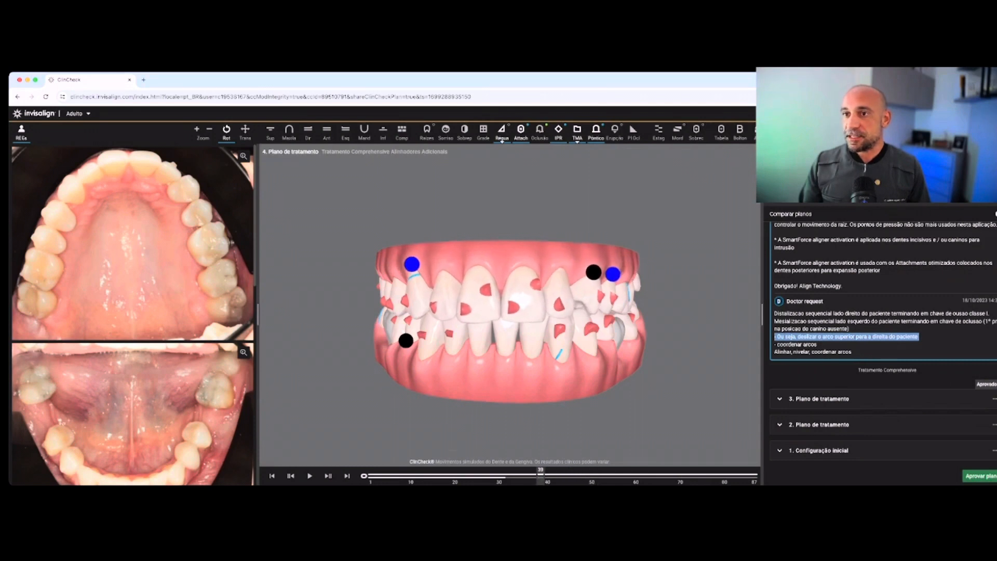
key(Left)
key(Left)
key(Left)
key(Left)
key(Right)
key(Right)
key(Right)
key(Right)
key(Right)
key(Right)
key(Right)
key(Right)
key(Right)
key(Right)
key(Right)
key(Right)
key(Right)
key(Right)
key(Right)
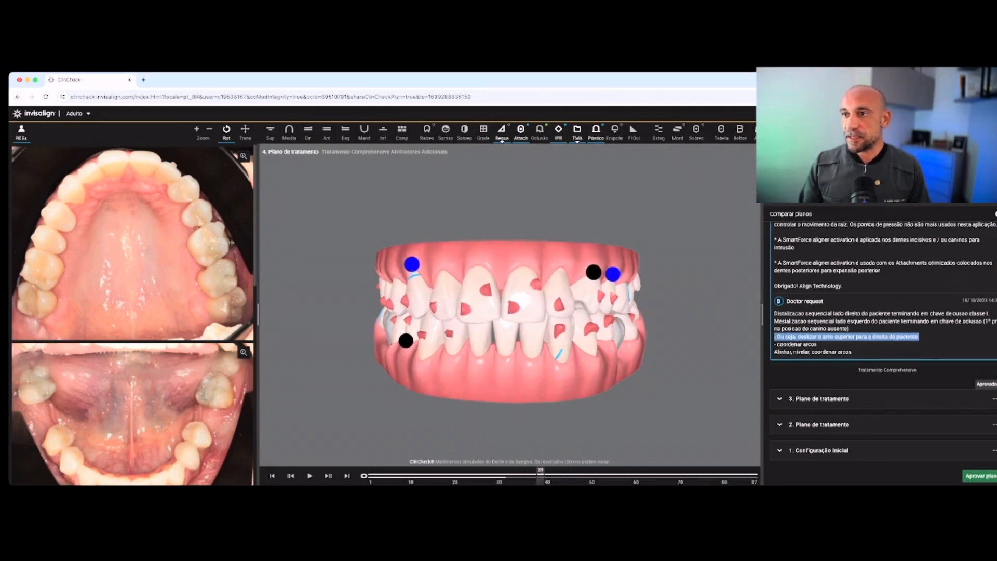
key(Right)
key(Right)
key(Right)
key(Right)
key(Right)
key(Right)
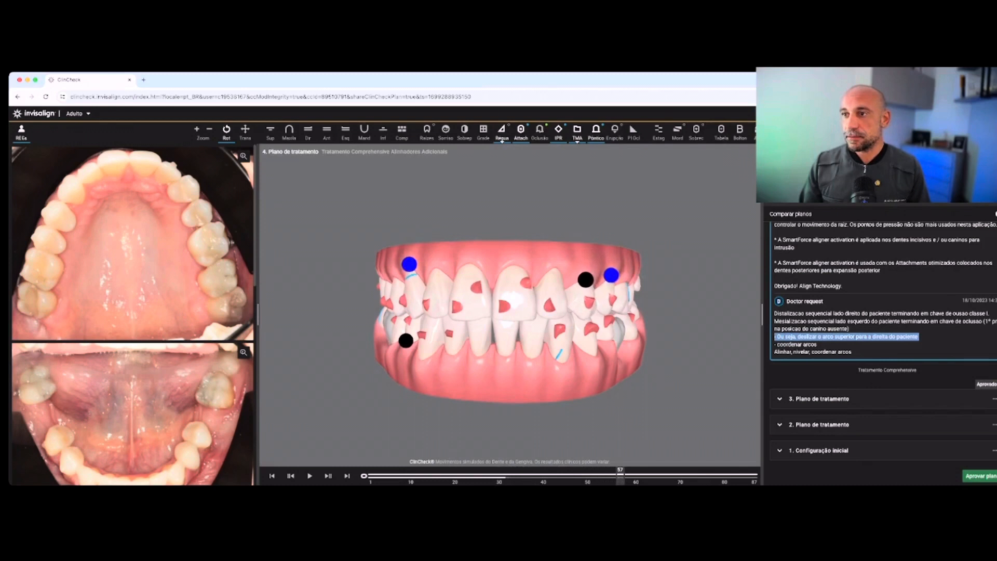
key(Right)
key(Right)
key(Right)
key(Right)
key(Right)
key(Right)
key(Right)
key(Right)
key(Right)
key(Right)
key(Right)
key(Right)
key(Right)
key(Right)
key(Right)
key(Right)
key(Right)
key(Right)
key(Right)
key(Right)
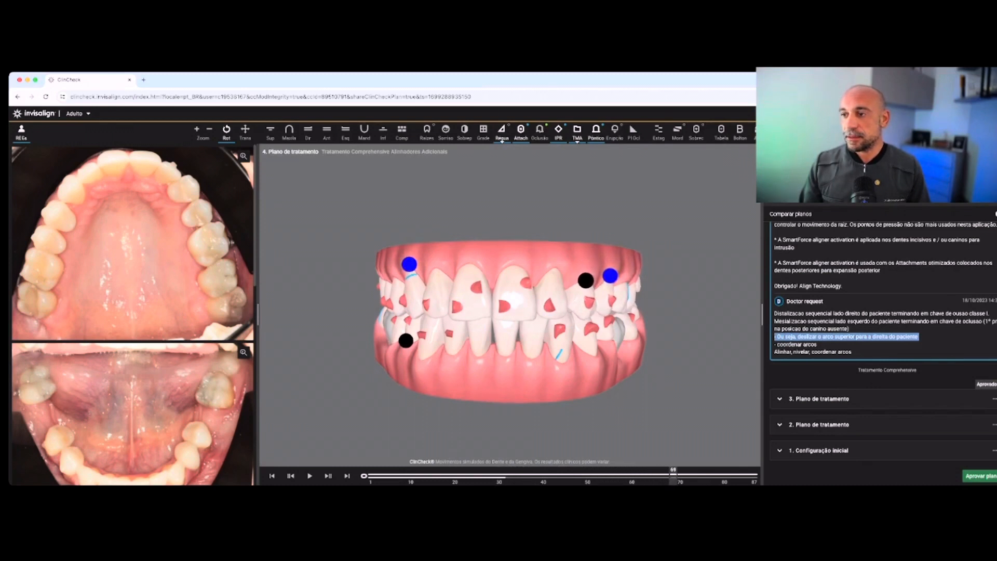
Scrub the stages in both lateral views to examine the posterior tooth movement, ending at stage 45 in frontal view
mouse_move(713, 475)
mouse_down()
mouse_move(752, 475)
mouse_move(474, 476)
mouse_up()
drag(483, 358, 621, 354)
mouse_move(365, 476)
mouse_down()
mouse_move(744, 475)
mouse_move(642, 475)
mouse_up()
drag(597, 322, 378, 323)
mouse_move(365, 476)
mouse_down()
mouse_move(752, 475)
mouse_move(567, 476)
mouse_up()
drag(431, 317, 581, 315)
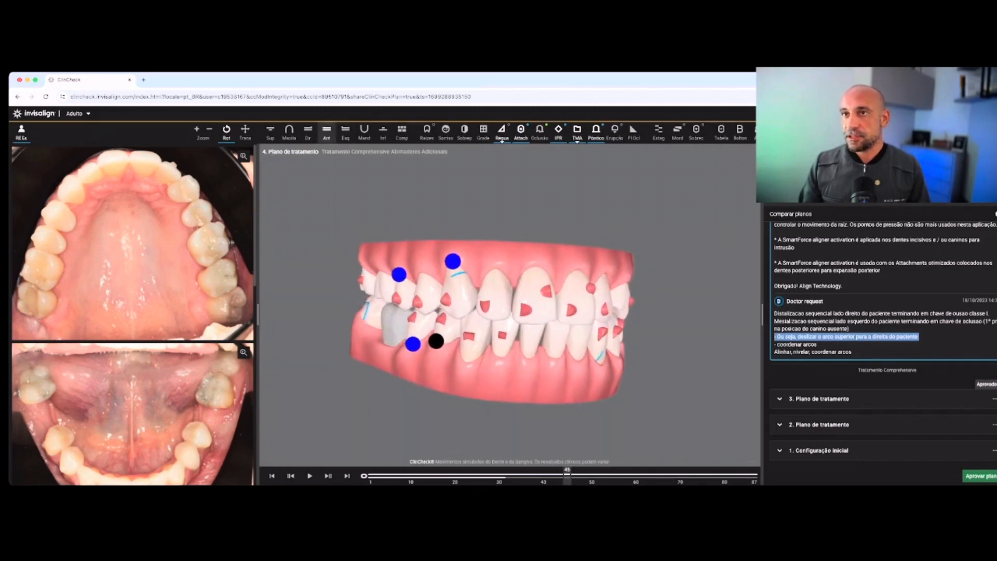
click(327, 132)
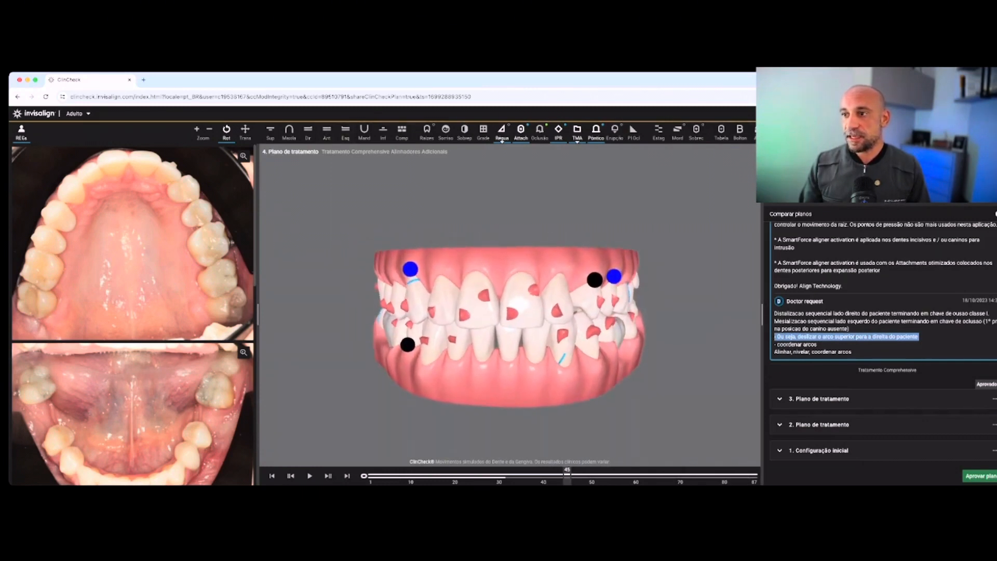
Show the final stage 87 and examine the planned occlusion on the patient's right and left sides
click(347, 476)
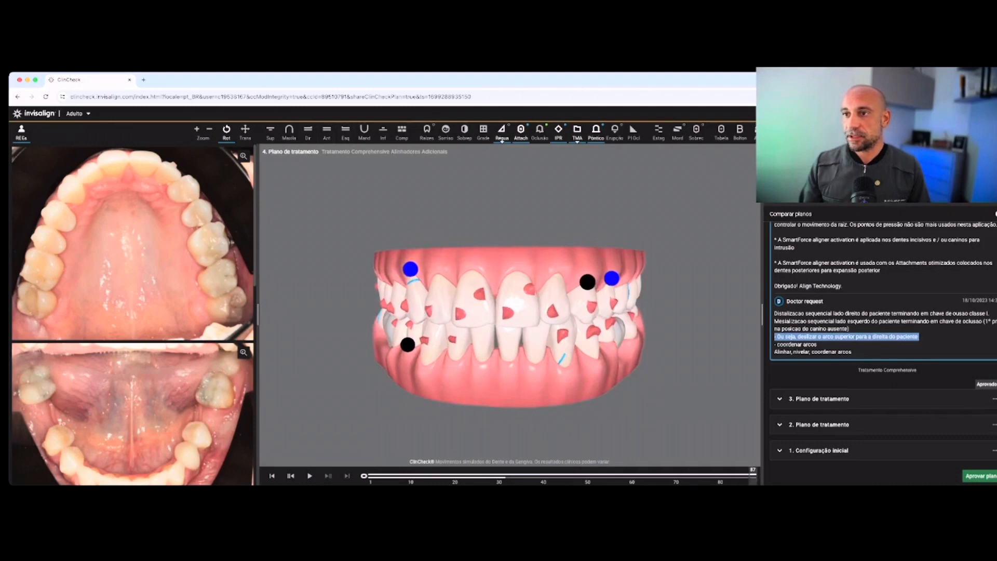
drag(441, 332, 597, 338)
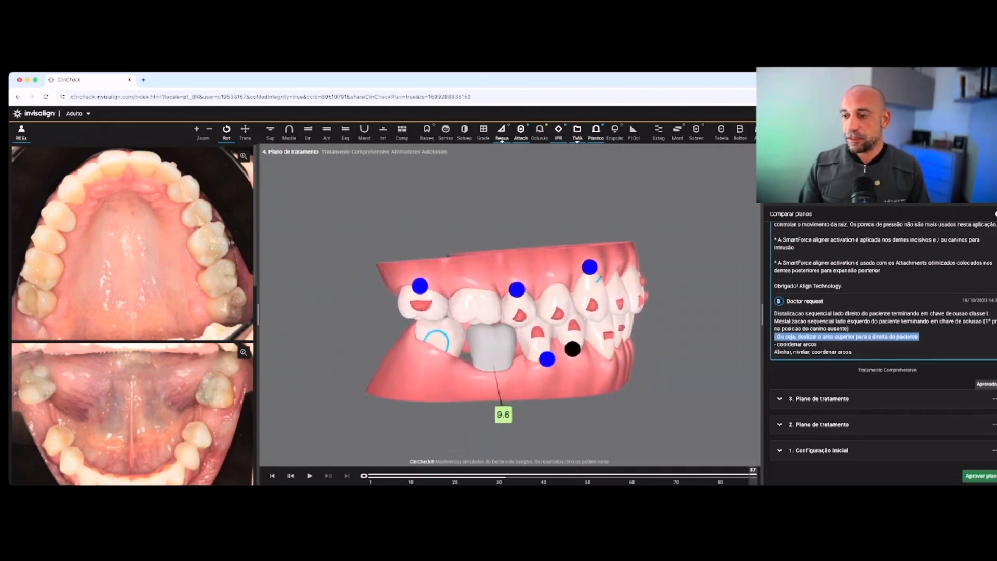
drag(597, 337, 356, 343)
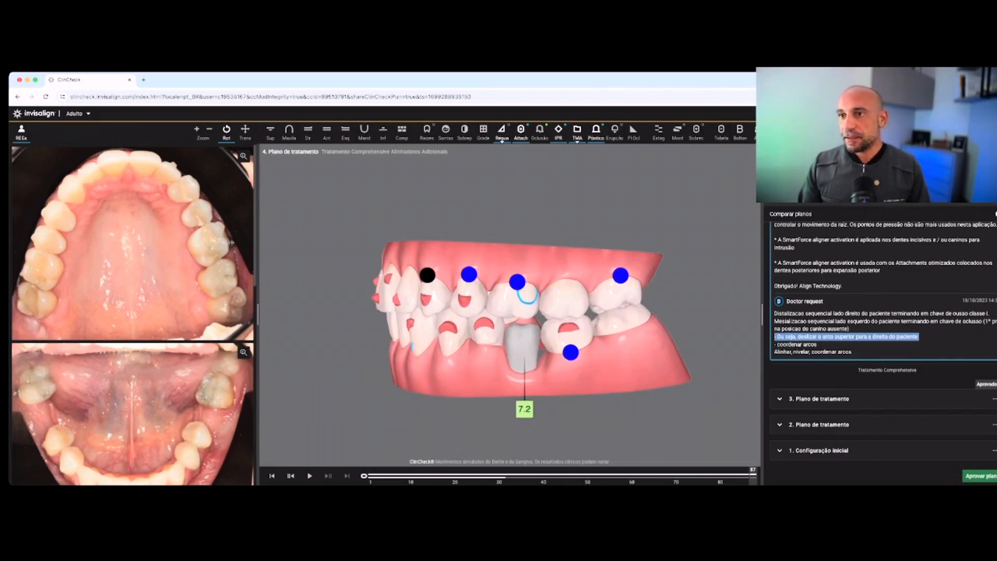
mouse_move(482, 316)
mouse_down()
mouse_move(618, 316)
mouse_move(473, 310)
mouse_up()
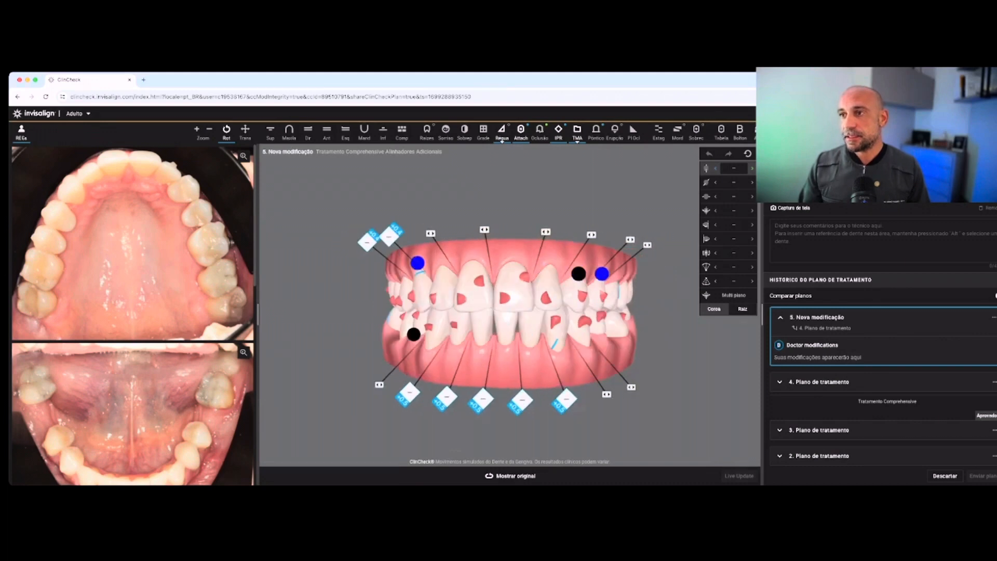
Dismiss the optimized attachments tip and add a buccal button cutout to tooth 2.7 on the patient's left side
drag(653, 398, 500, 422)
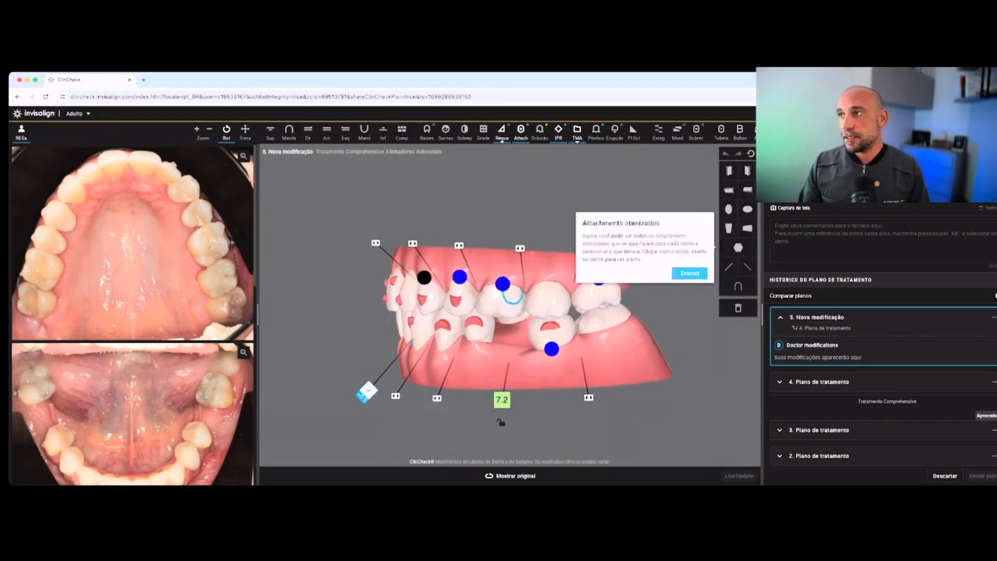
click(690, 272)
drag(742, 287, 560, 302)
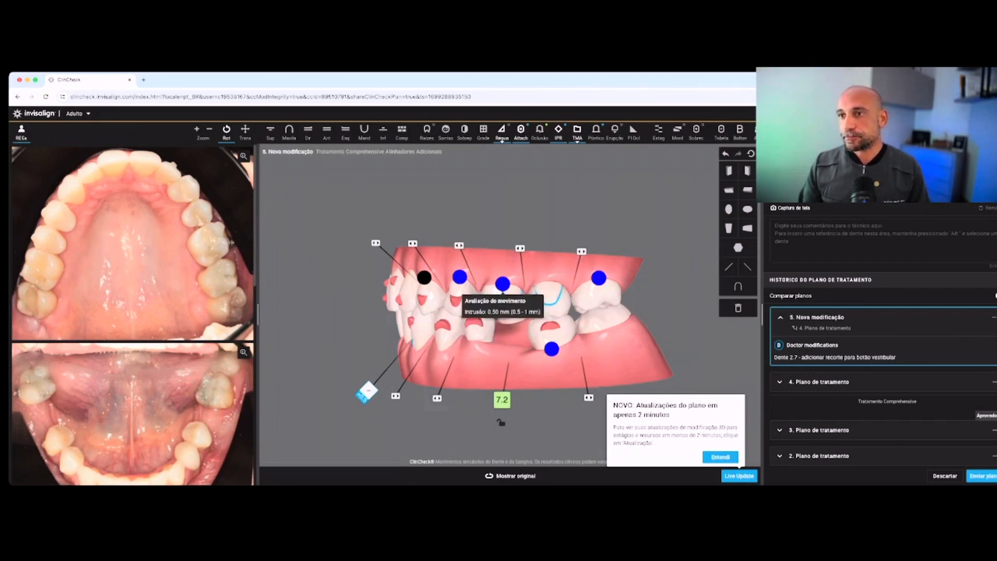
Remove the buccal button cutout from tooth 2.6
click(512, 294)
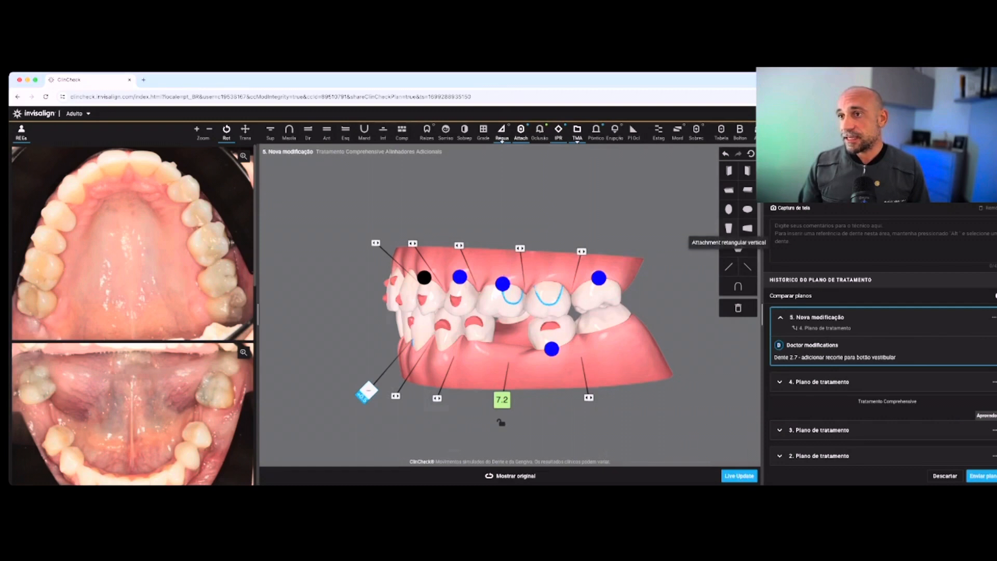
click(513, 294)
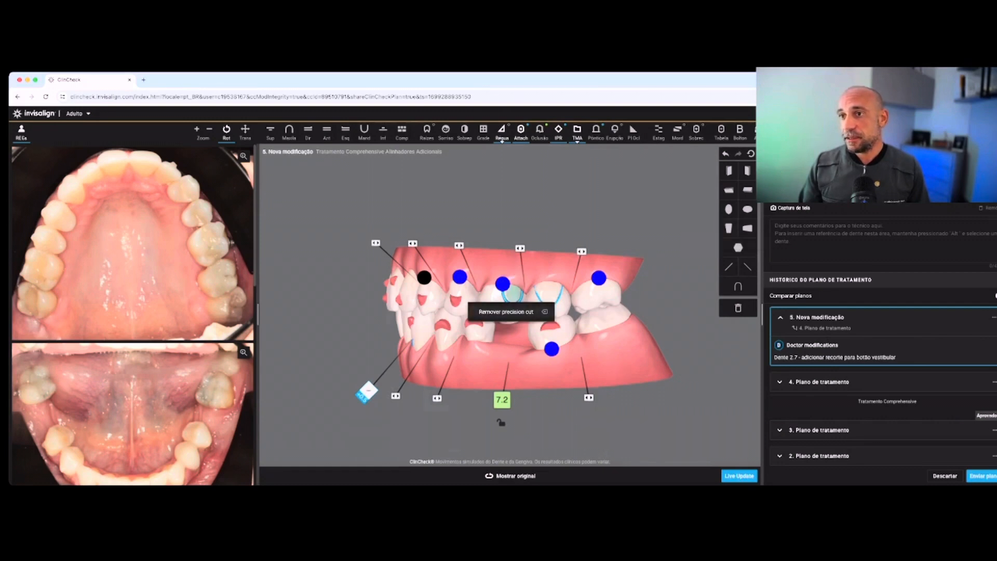
click(506, 312)
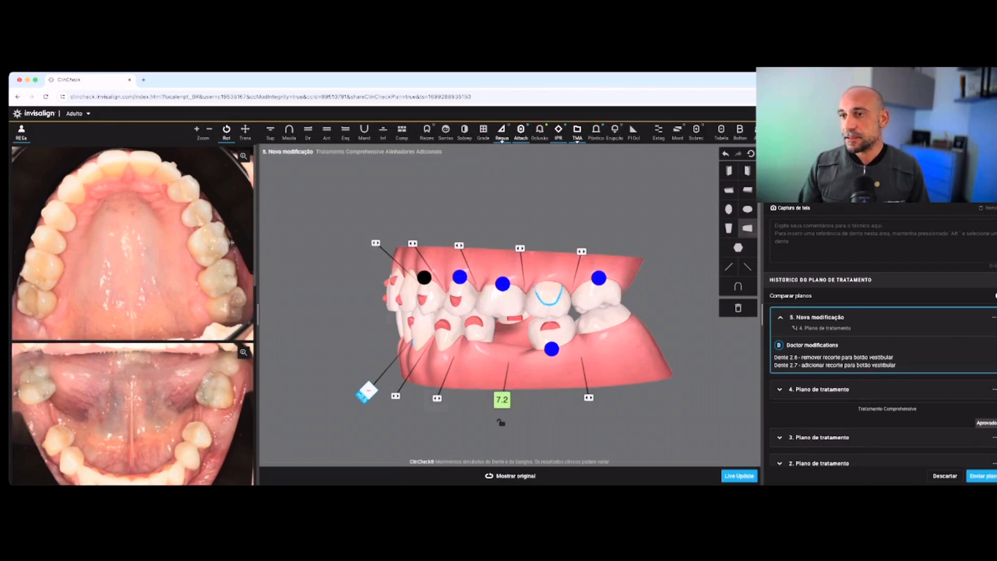
Add a 4 mm horizontal rectangular buccal attachment to tooth 2.6
drag(729, 190, 502, 317)
click(502, 302)
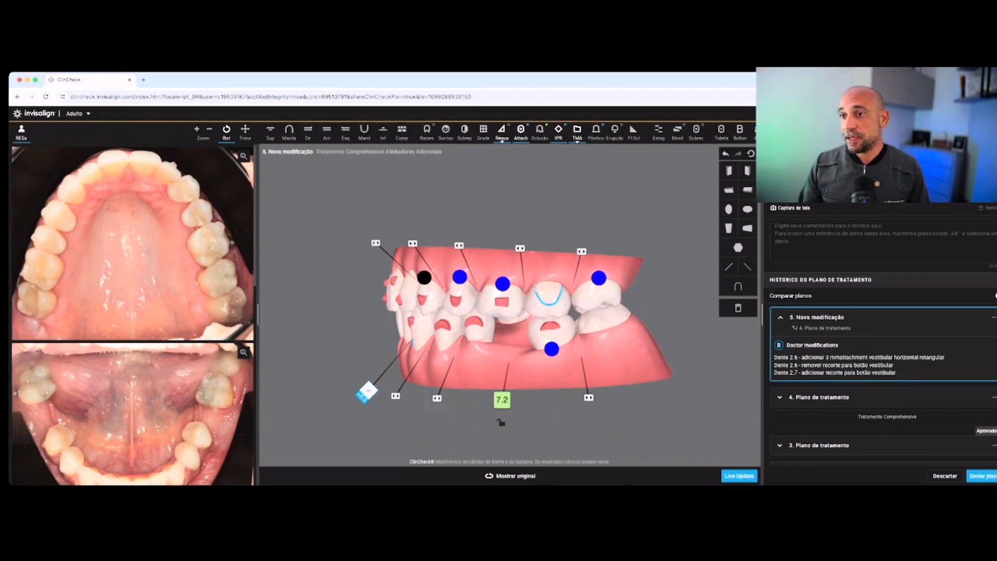
click(509, 476)
right_click(502, 301)
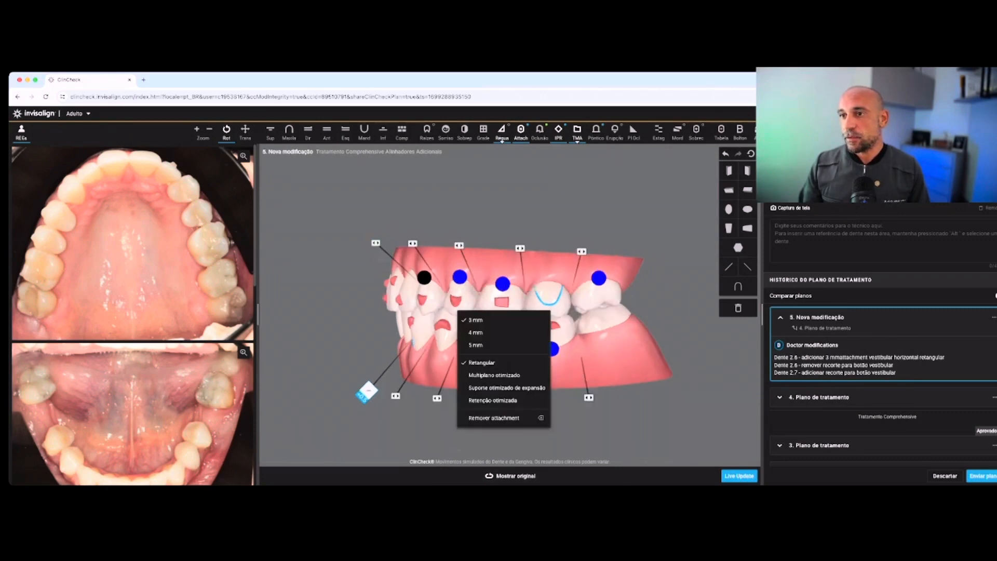
click(475, 332)
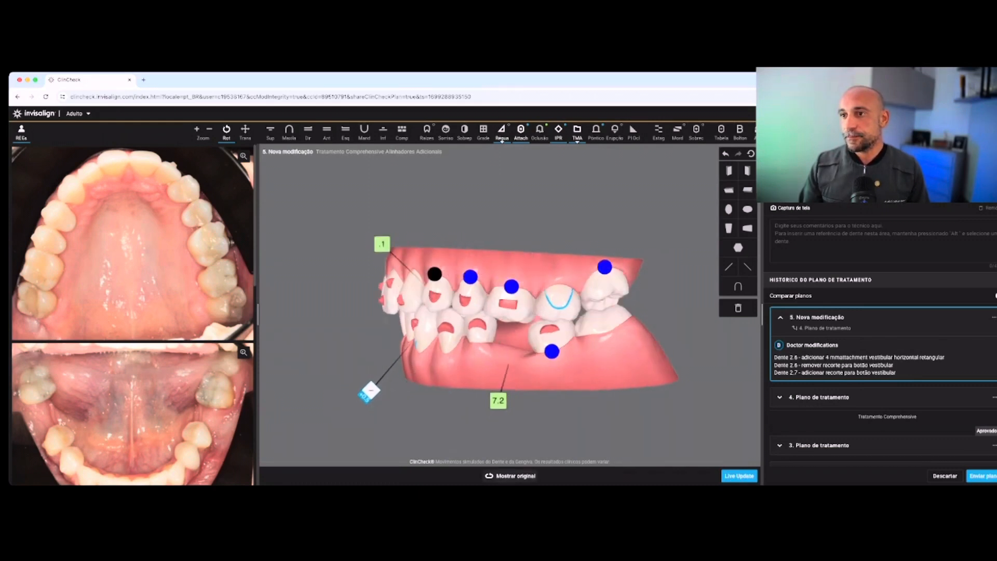
Examine the patient's left side and the lower arch in occlusal view, comparing the original and planned tooth positions
drag(498, 333, 538, 328)
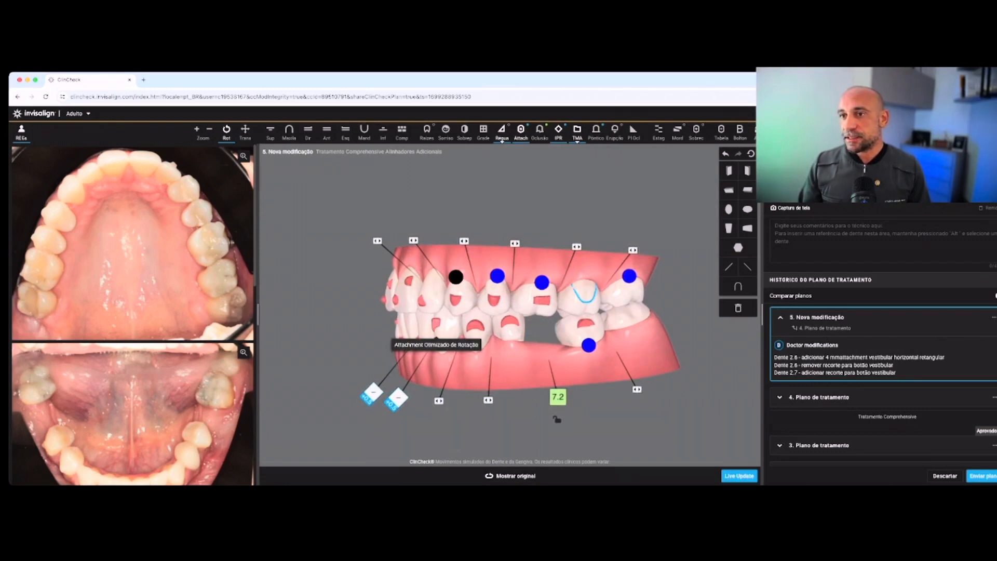
drag(444, 345, 519, 343)
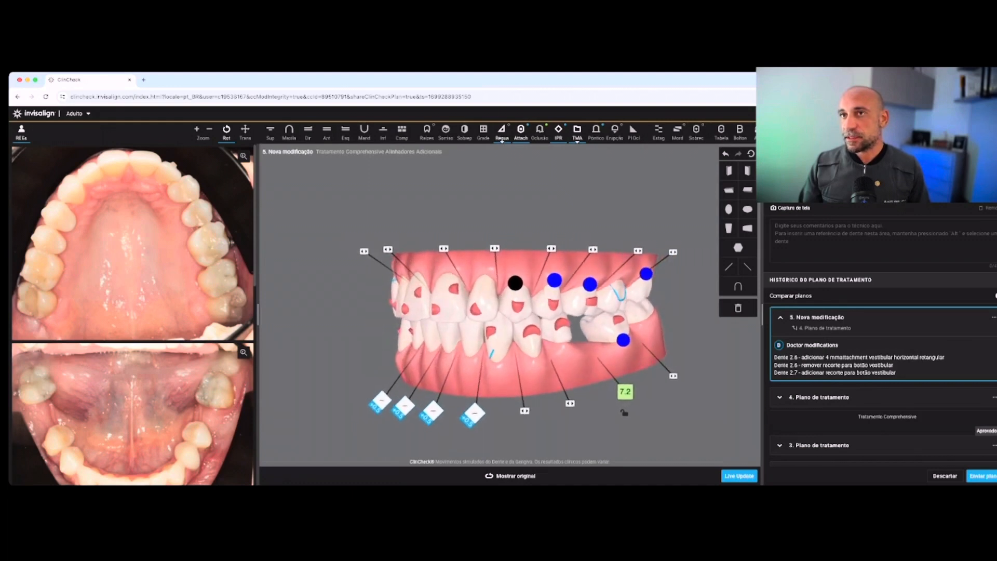
click(364, 133)
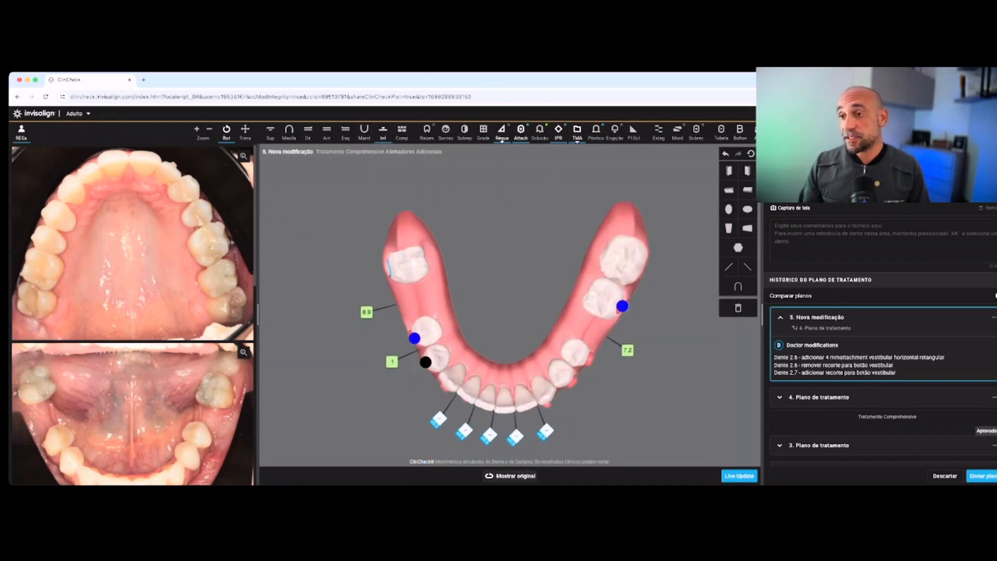
click(510, 475)
click(510, 476)
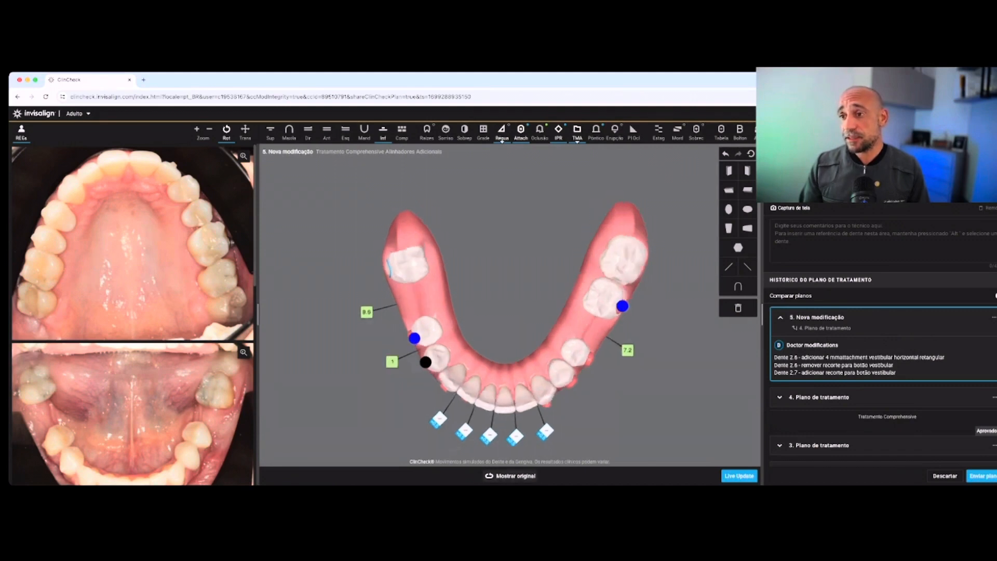
click(510, 475)
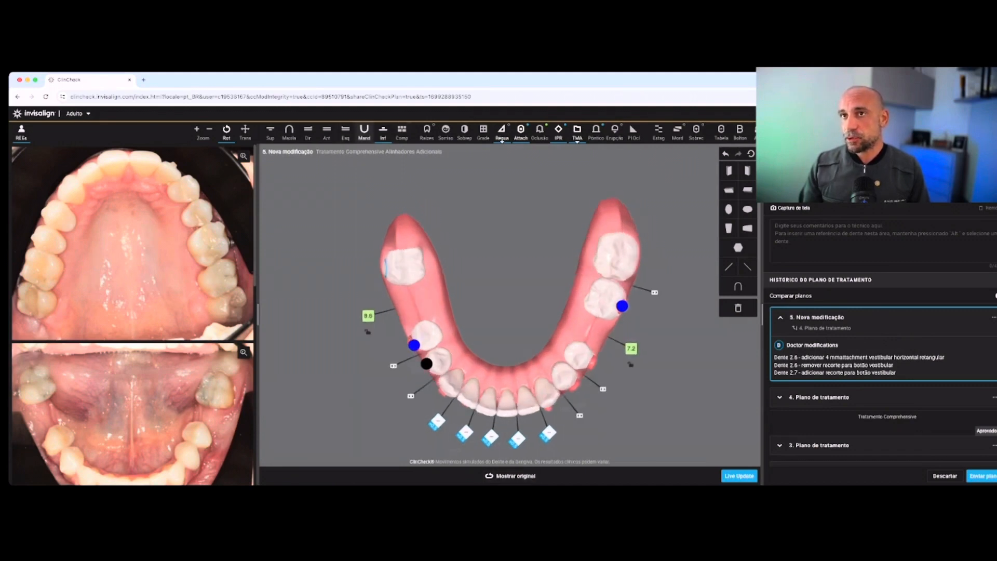
Replace the optimized rotation attachment on tooth 3.3 with a 4 mm vertical rectangular buccal attachment
click(327, 132)
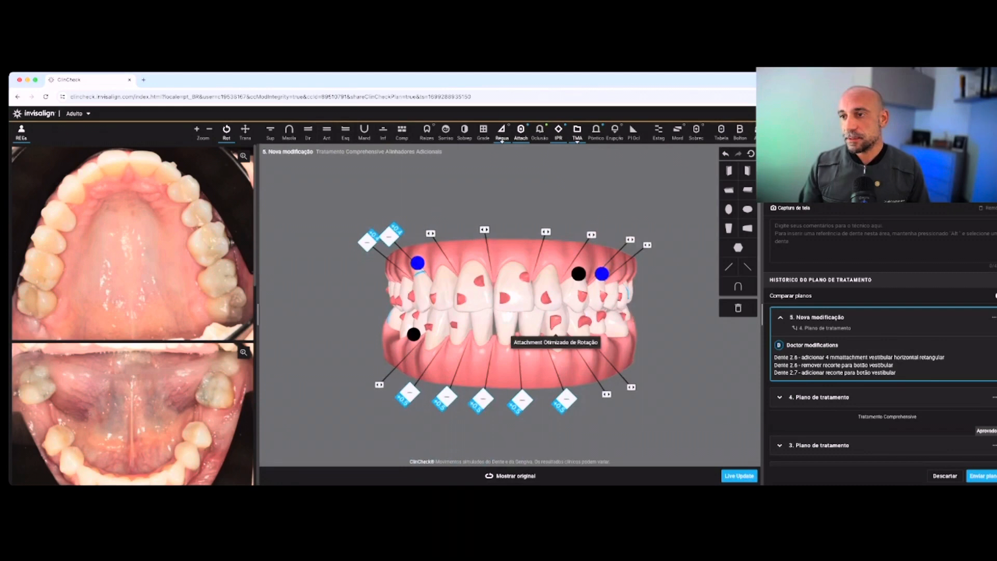
right_click(556, 322)
click(546, 394)
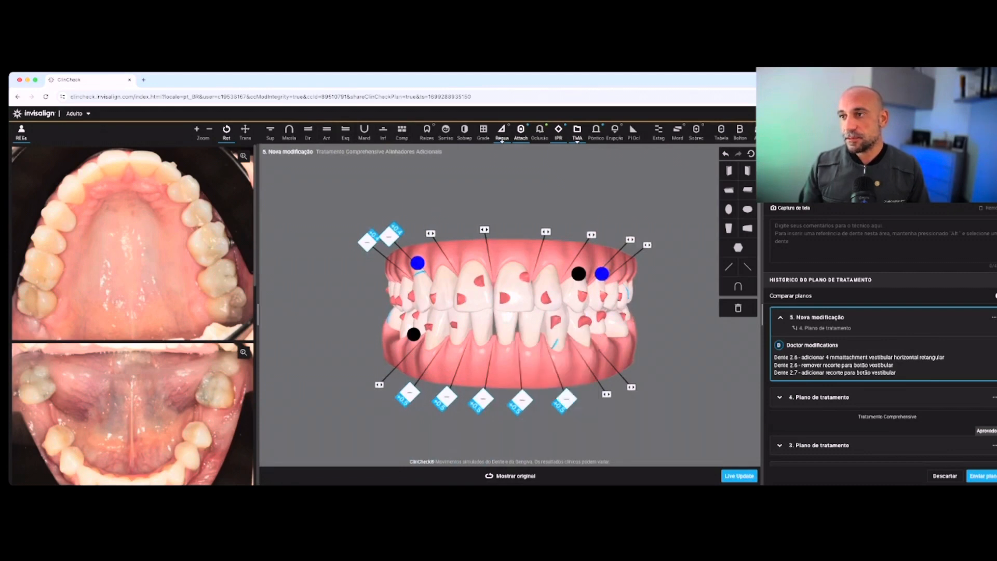
drag(501, 415, 462, 416)
drag(728, 228, 478, 322)
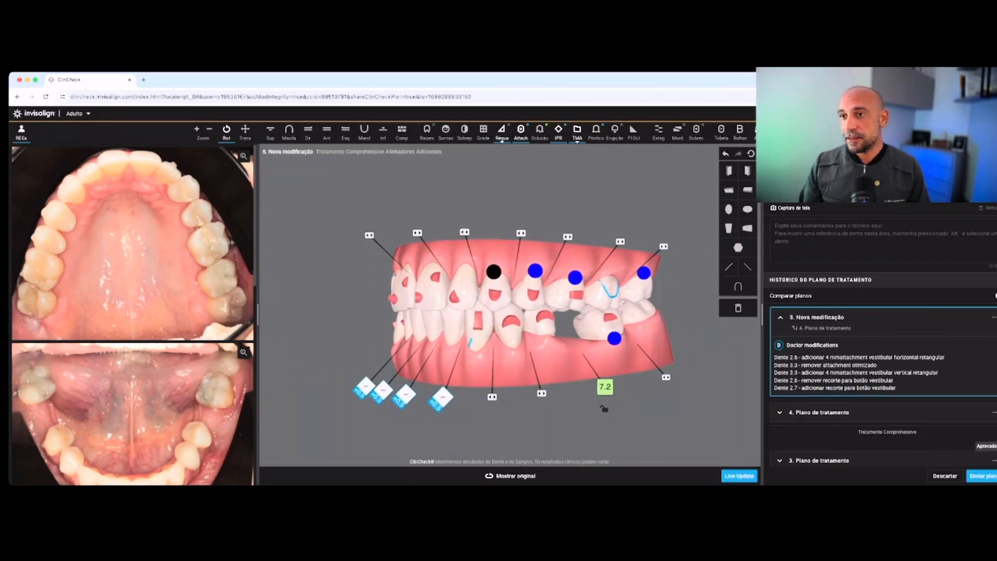
Compare original and planned positions on the patient's left side and check the movement assessment of tooth 2.8
click(510, 476)
click(510, 475)
drag(541, 280, 462, 282)
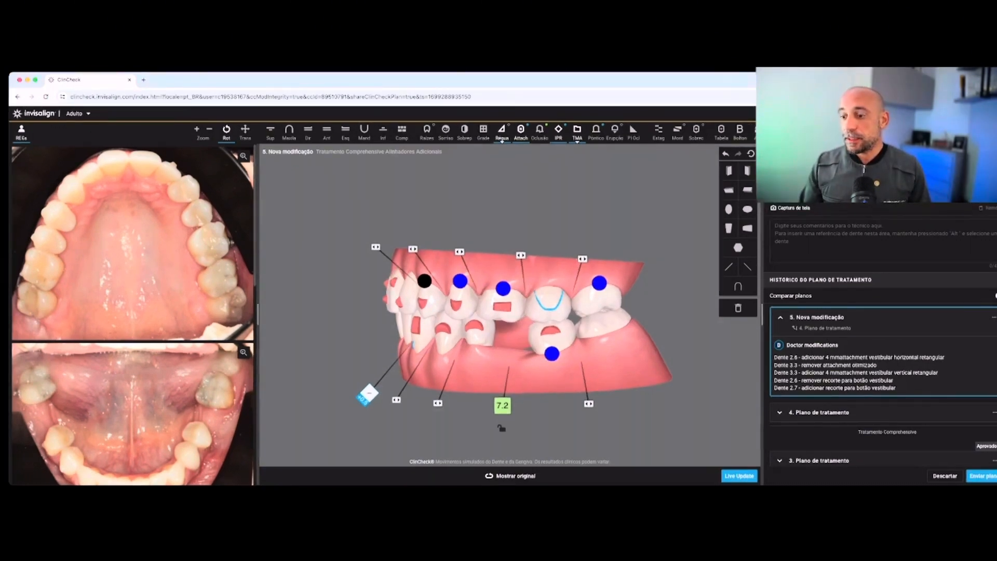
drag(519, 317, 475, 317)
mouse_move(558, 282)
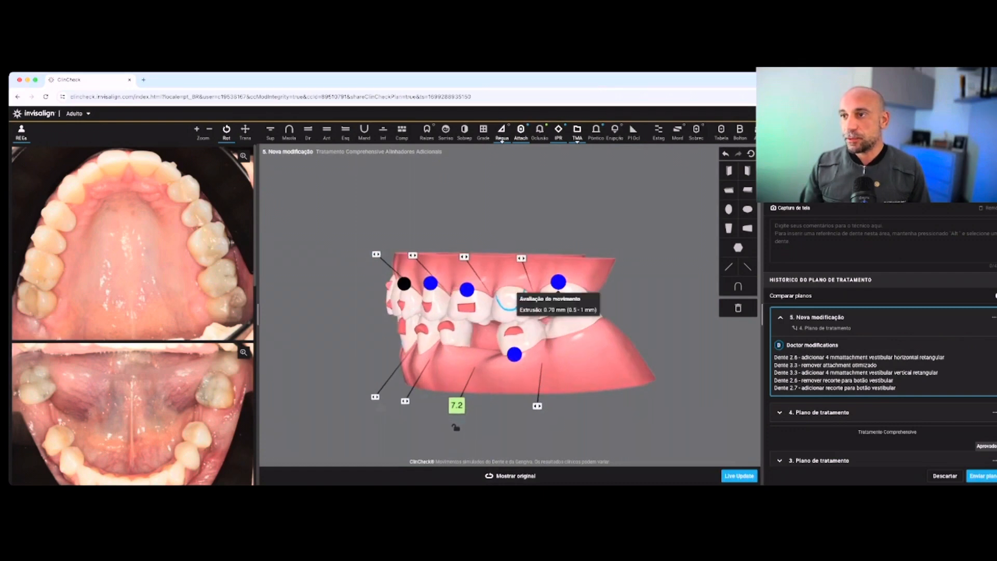
Add a 3 mm horizontal rectangular buccal attachment to tooth 2.8
drag(511, 318, 537, 318)
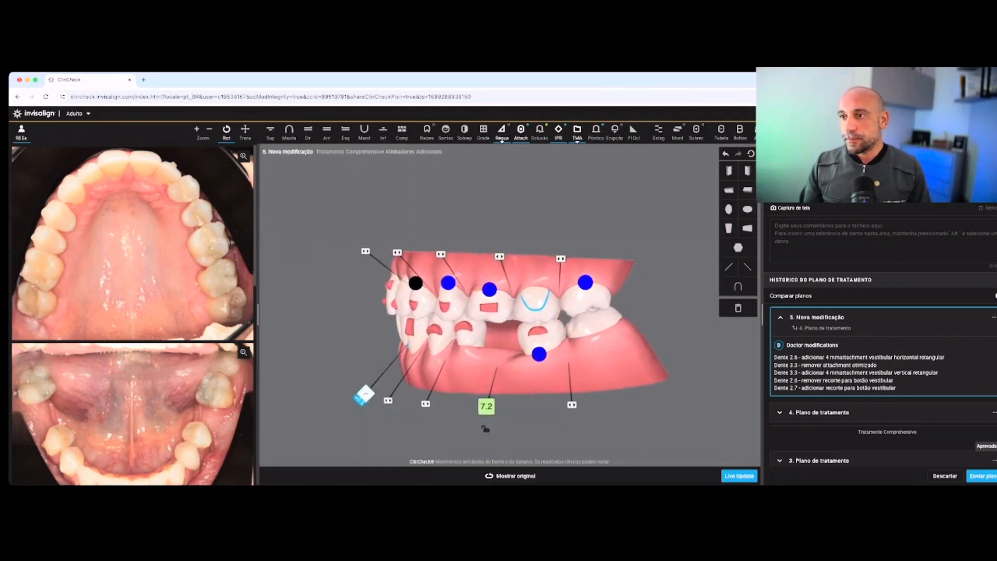
key(space)
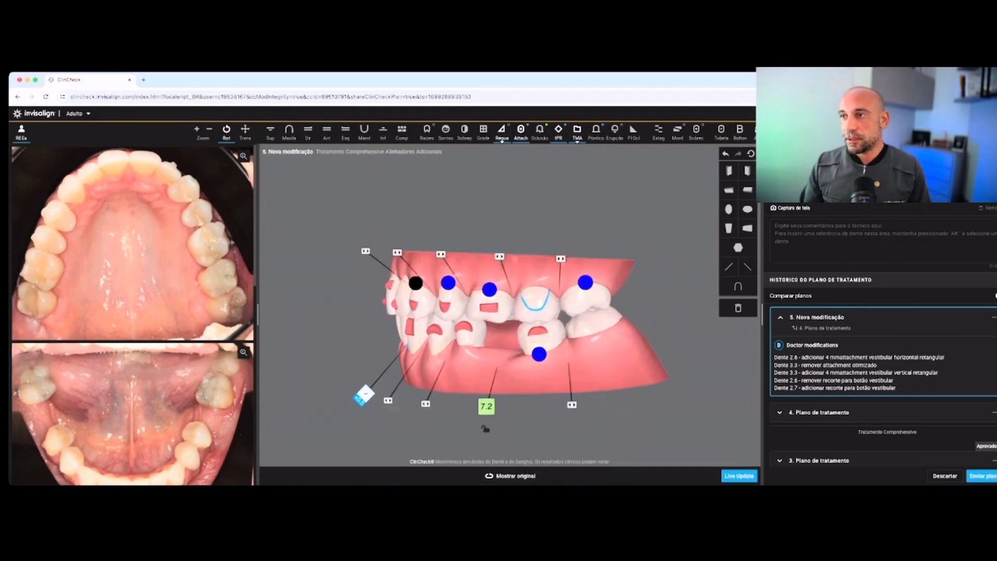
drag(519, 322, 448, 321)
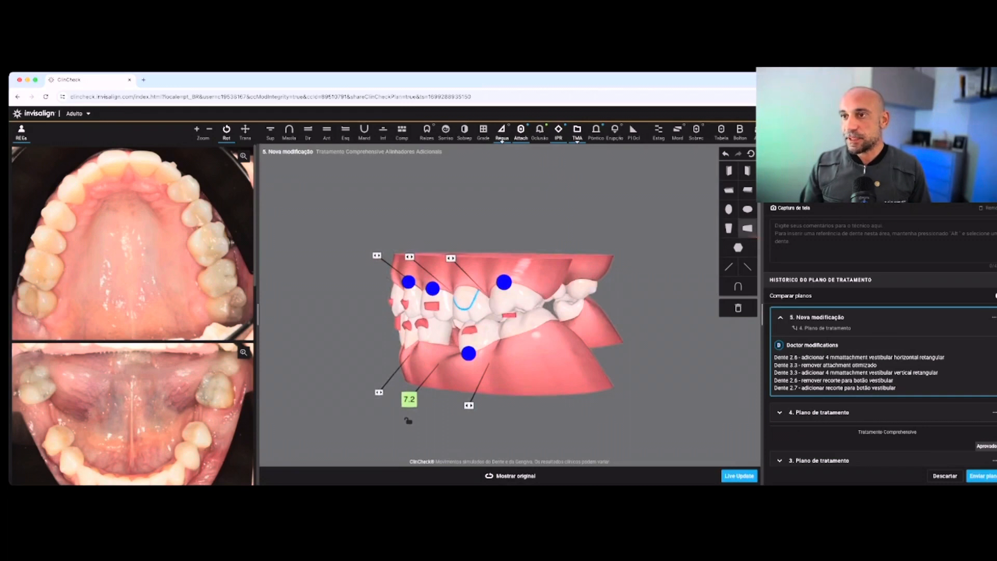
drag(746, 229, 563, 324)
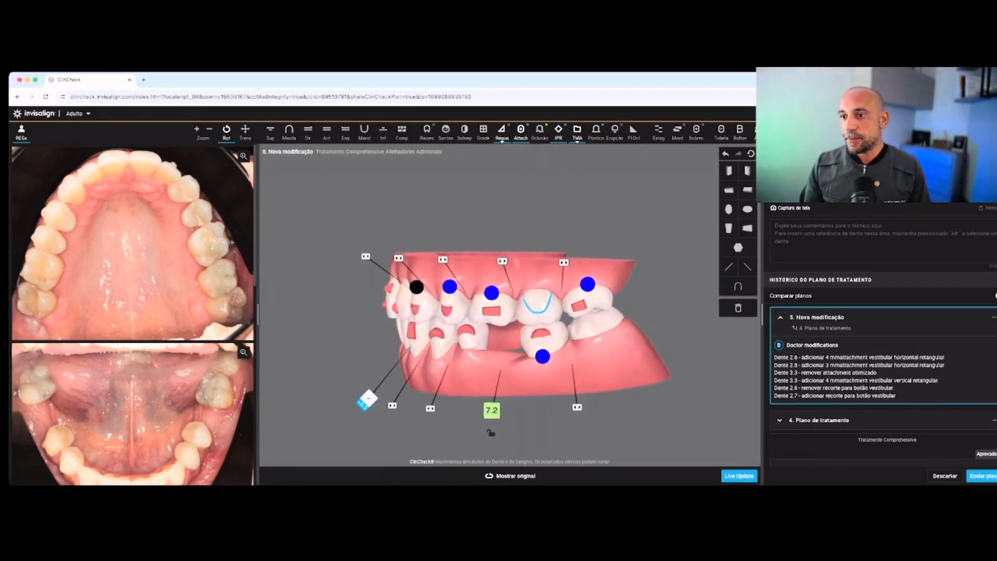
Add buccal button cutouts to teeth 2.8 and 3.8, checking the planned movement of the left molars
key(space)
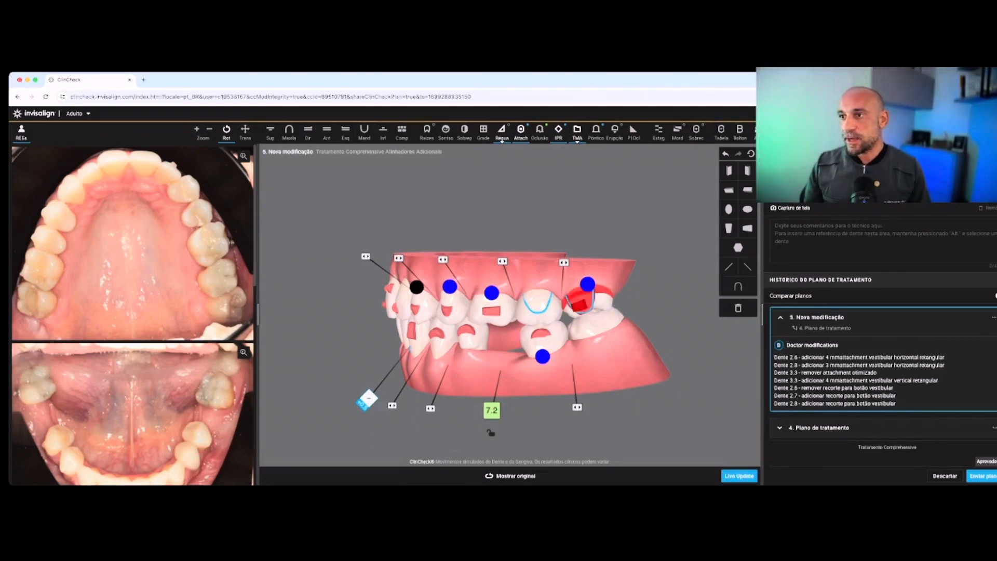
drag(583, 302, 594, 297)
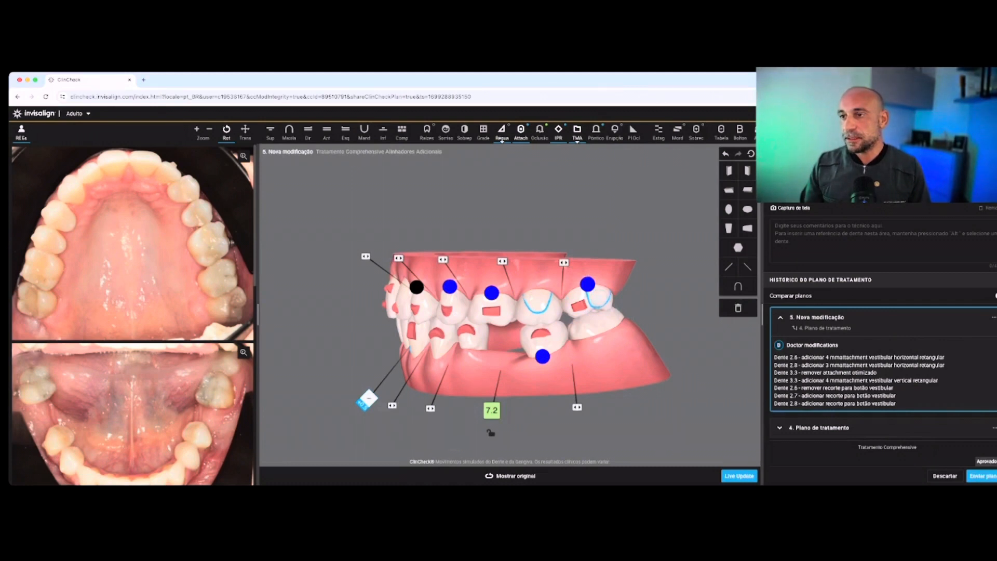
drag(597, 332, 592, 330)
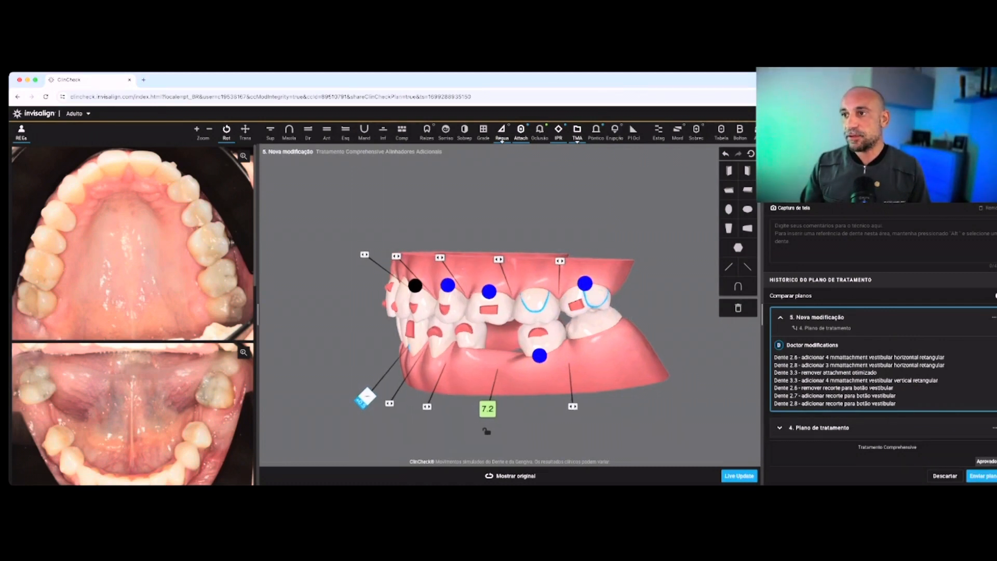
key(space)
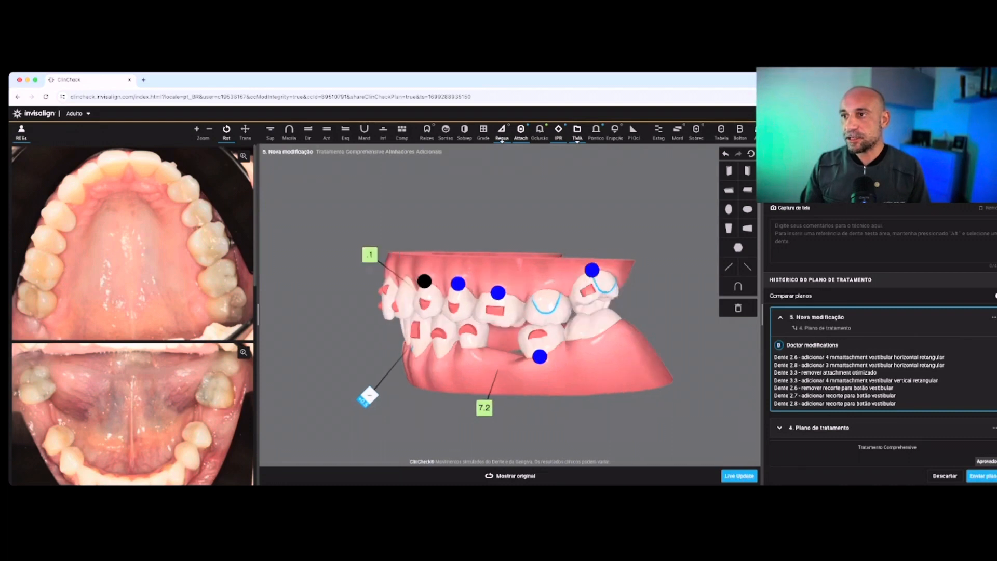
click(509, 476)
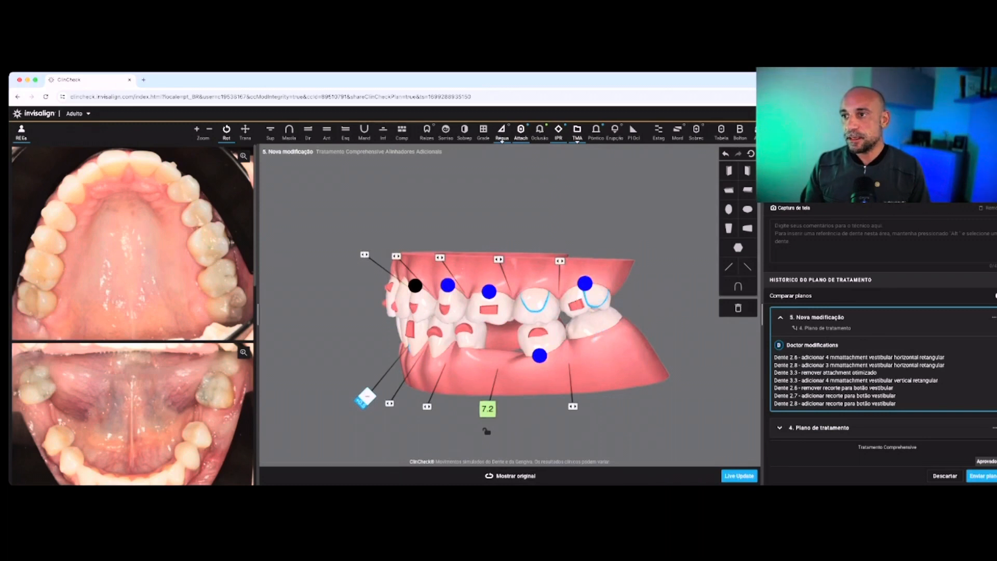
click(592, 327)
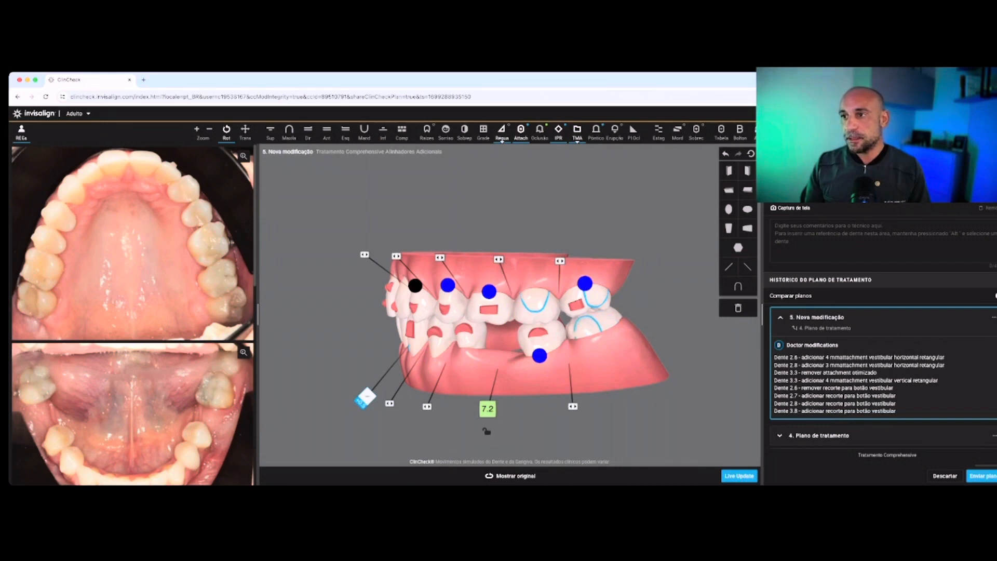
key(Home)
key(End)
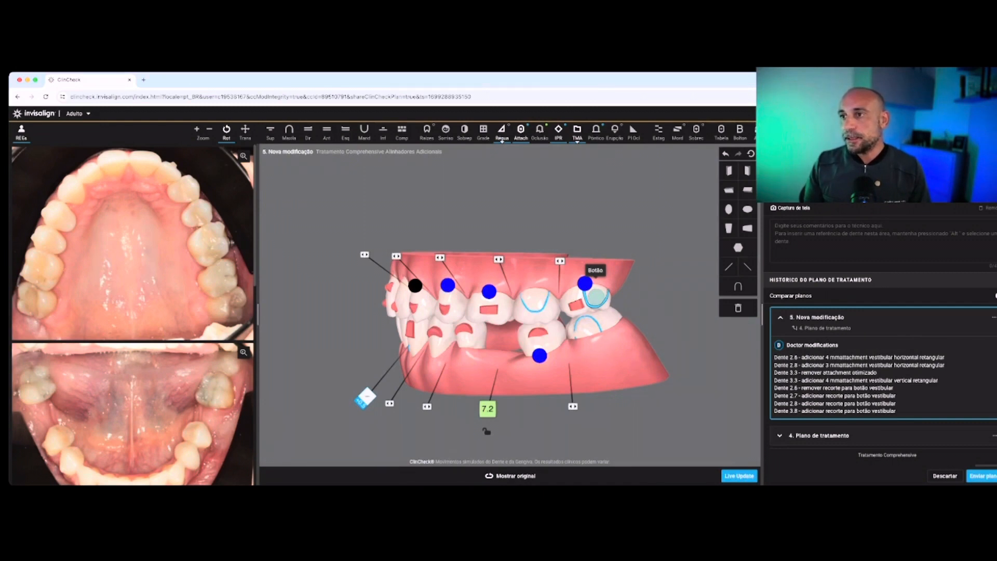
Remove the buccal button cutouts from teeth 2.8 and 3.8
right_click(596, 297)
click(594, 315)
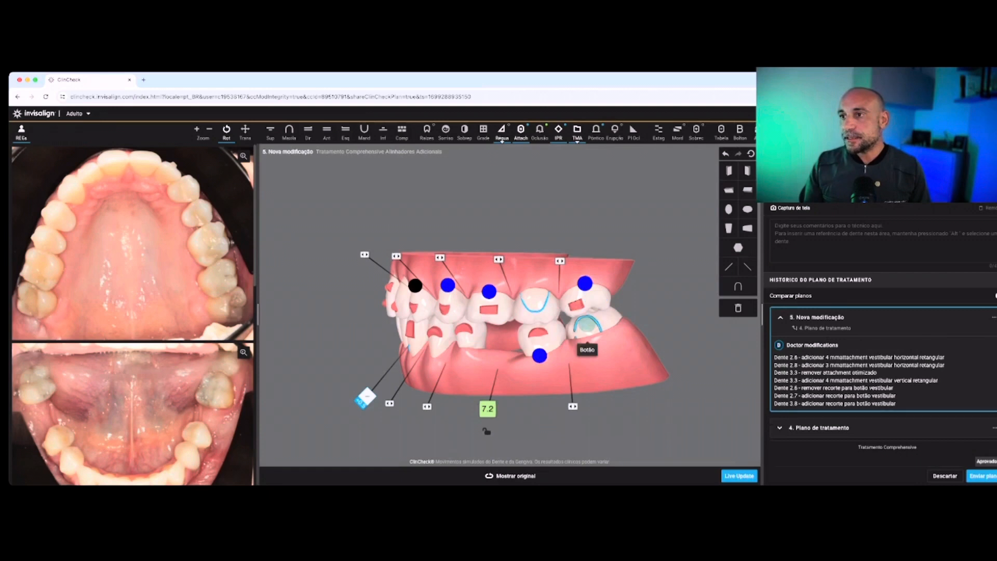
right_click(586, 326)
click(586, 343)
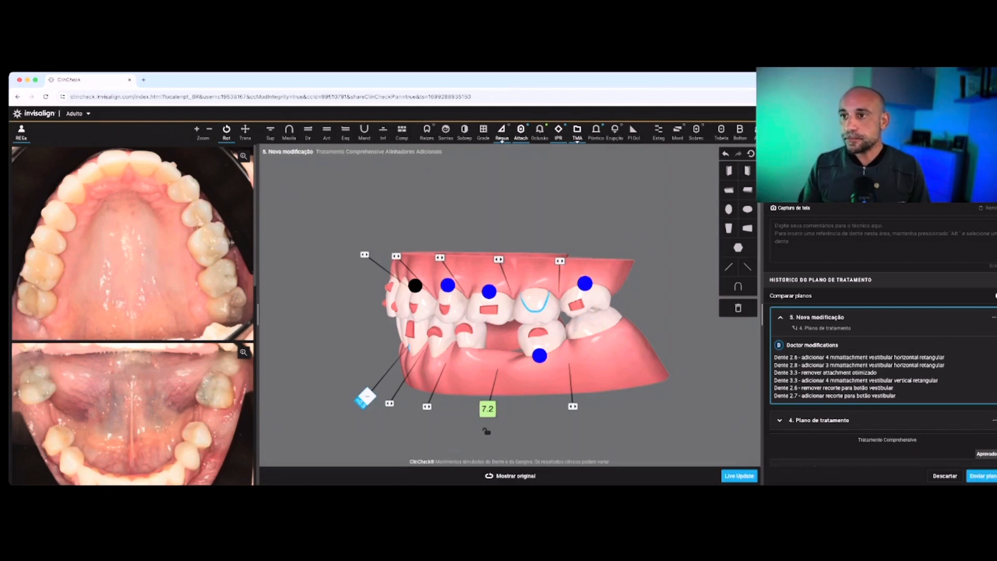
Show the patient's right side and compare the original and planned positions of the posterior teeth
drag(441, 311, 613, 311)
drag(498, 311, 566, 314)
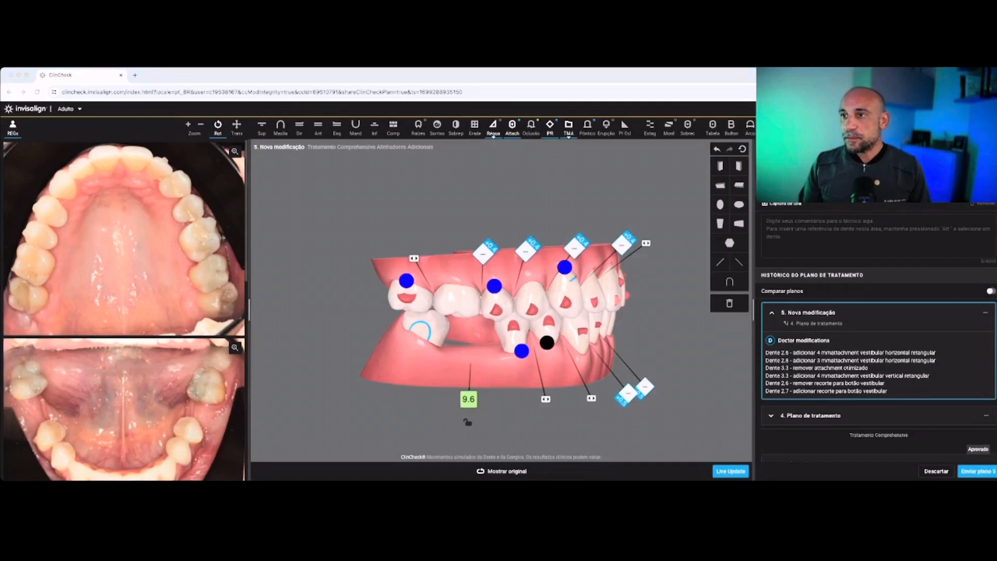
click(501, 471)
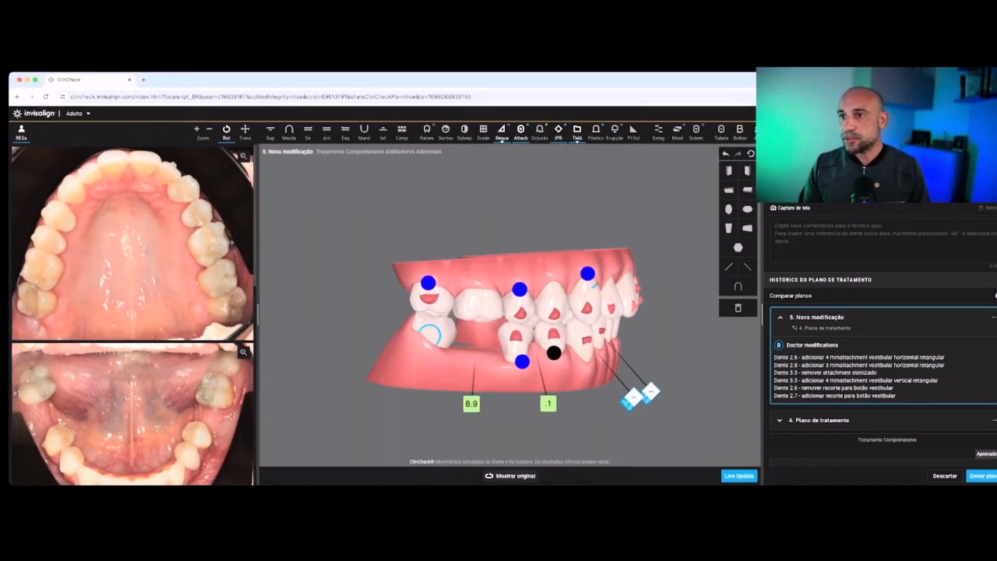
click(506, 475)
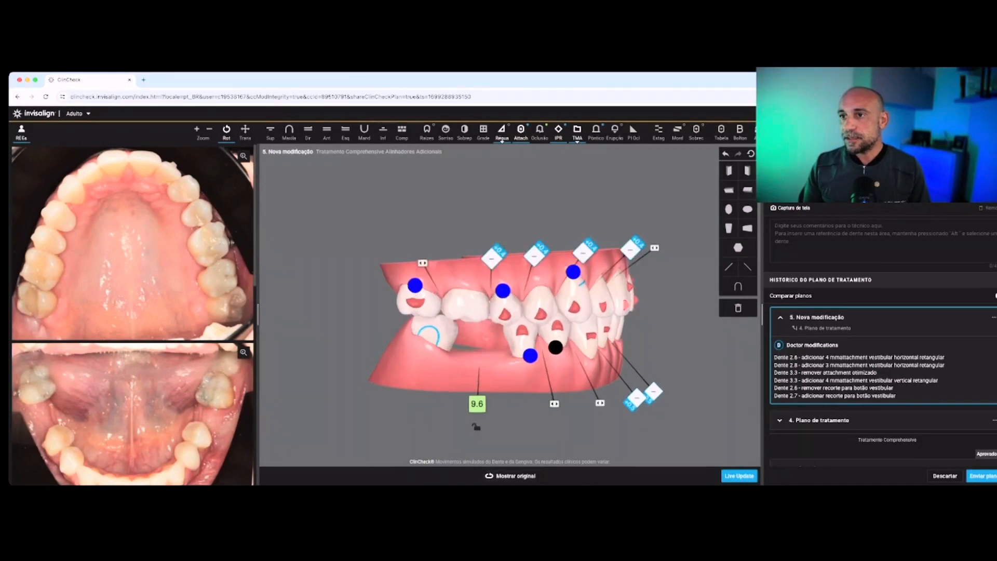
click(506, 475)
click(505, 475)
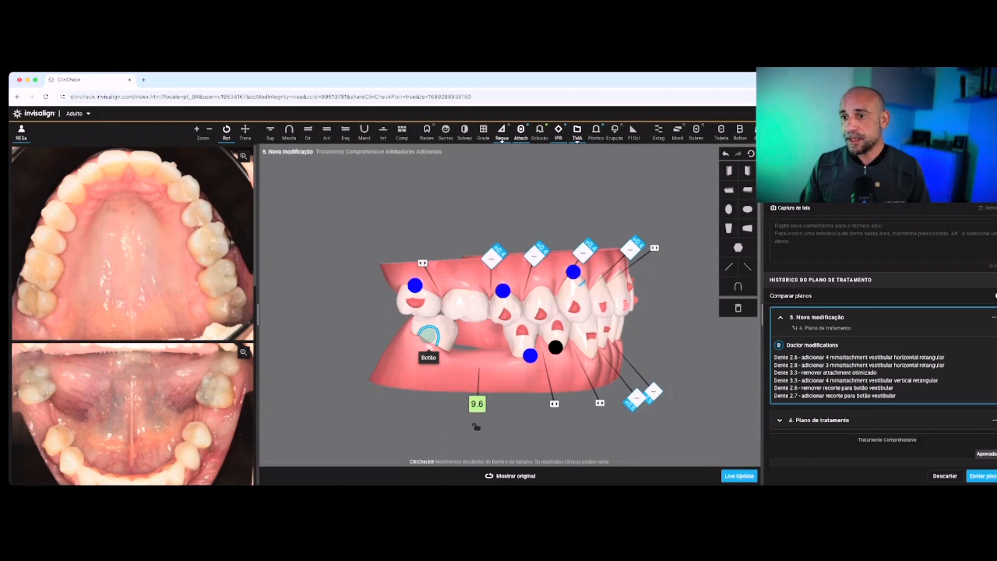
Compare tooth 4.7's original and planned positions and increase its distal crown tip to about 16°
click(511, 476)
click(510, 476)
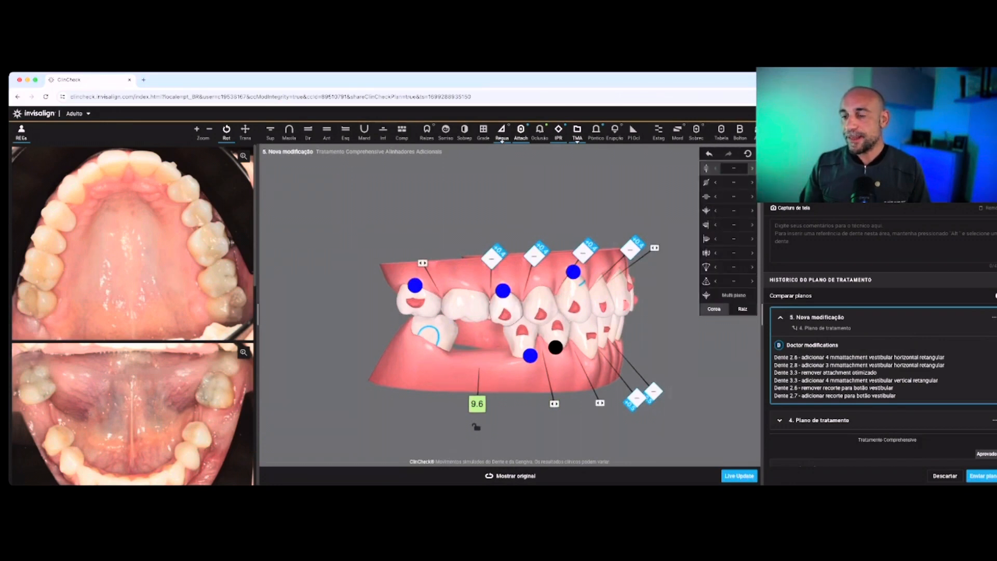
click(436, 333)
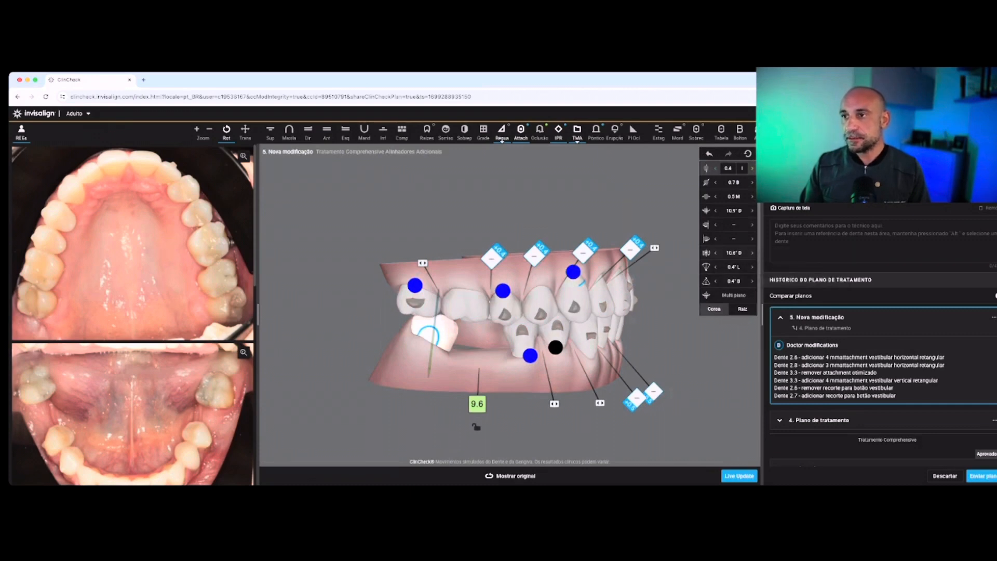
click(733, 252)
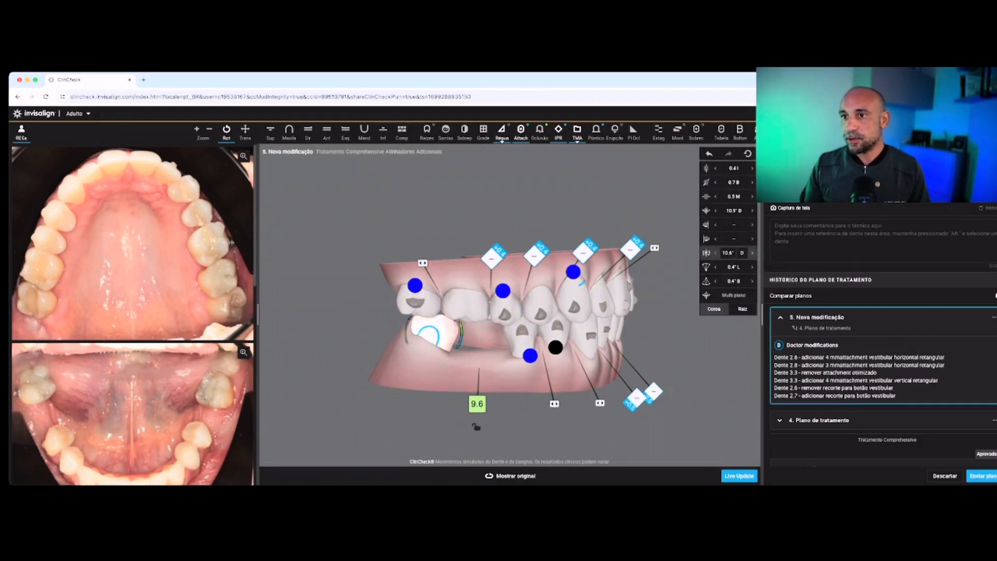
click(752, 253)
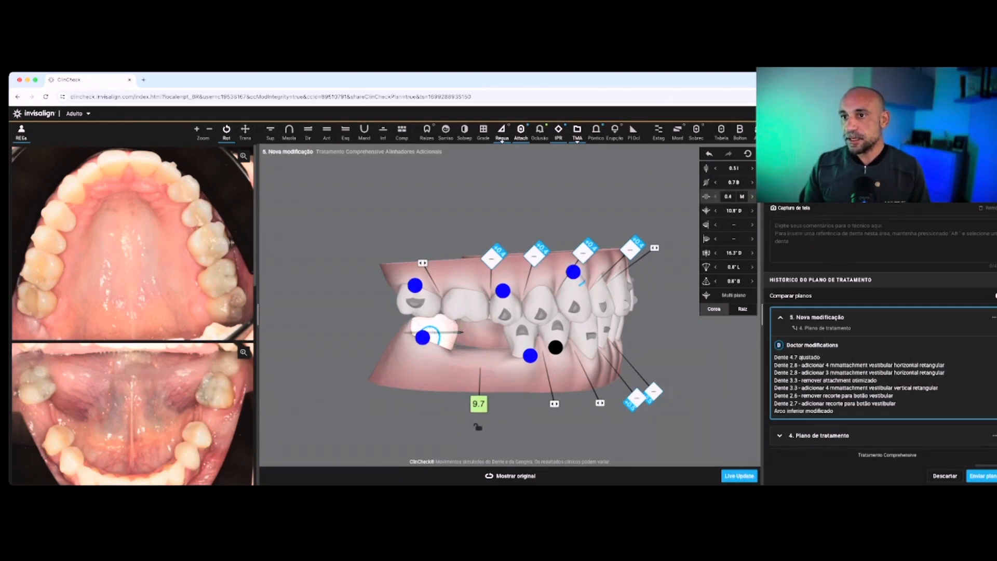
Set tooth 4.7's mesial translation to 0.5 mm and check the adjusted molar's planned movement
click(715, 196)
click(715, 197)
click(715, 197)
click(715, 197)
click(715, 197)
click(752, 197)
click(752, 196)
click(752, 197)
click(752, 196)
click(751, 196)
click(752, 197)
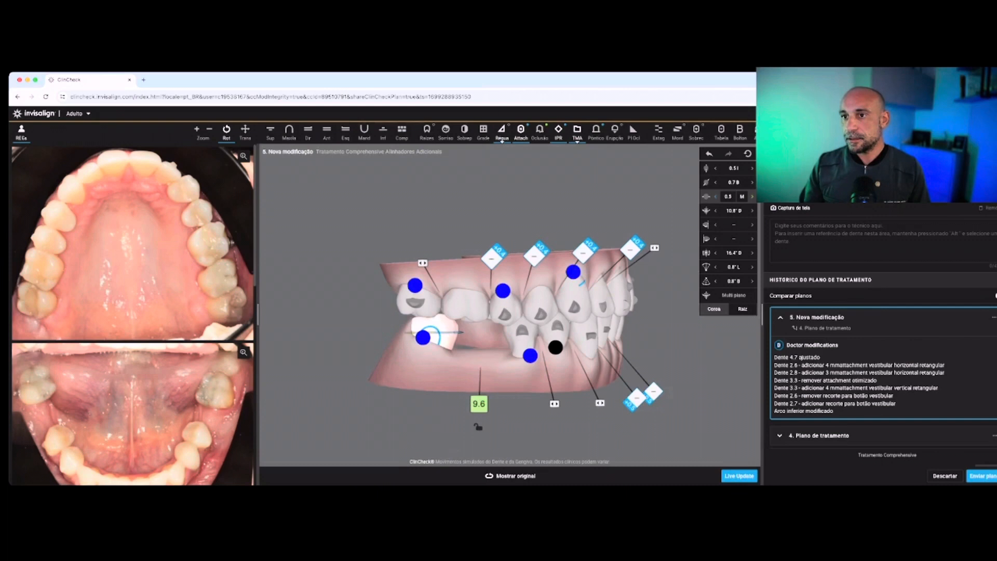
key(Escape)
key(space)
key(space)
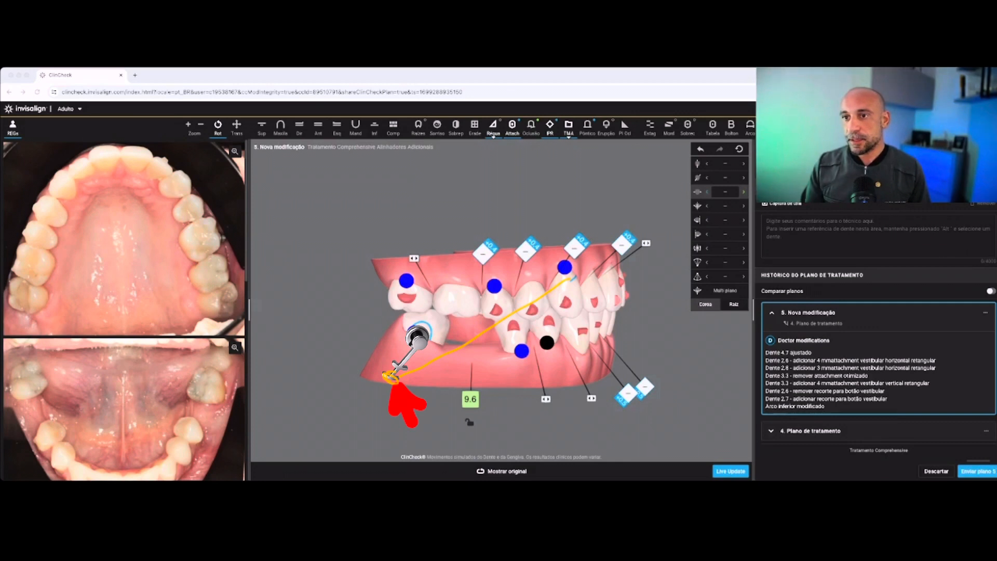
key(super+z)
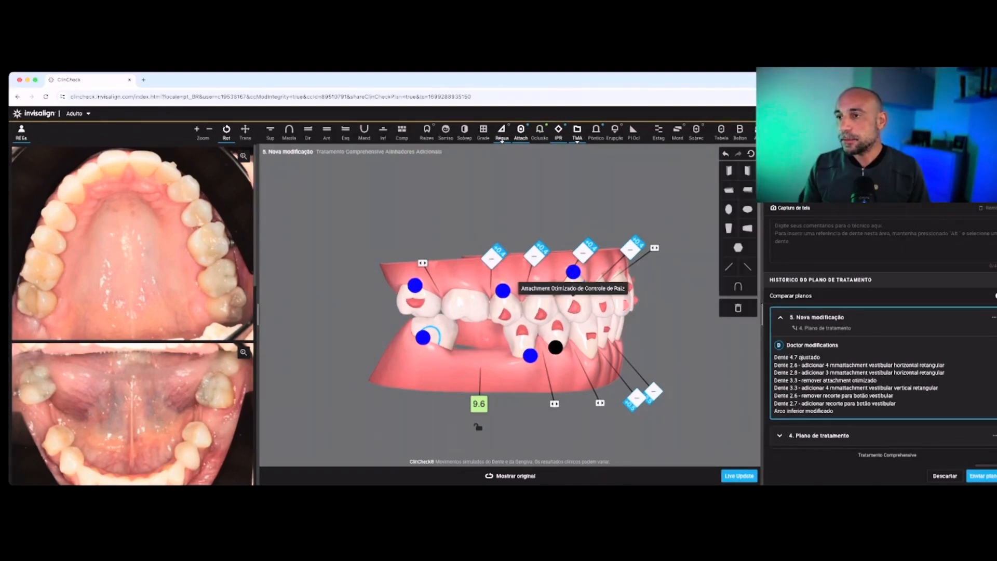
right_click(538, 315)
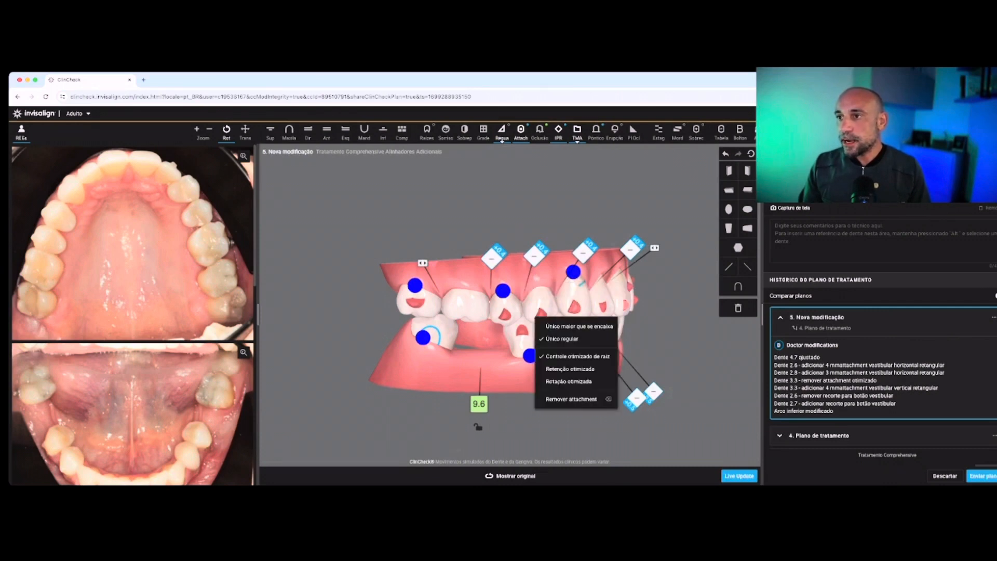
click(573, 307)
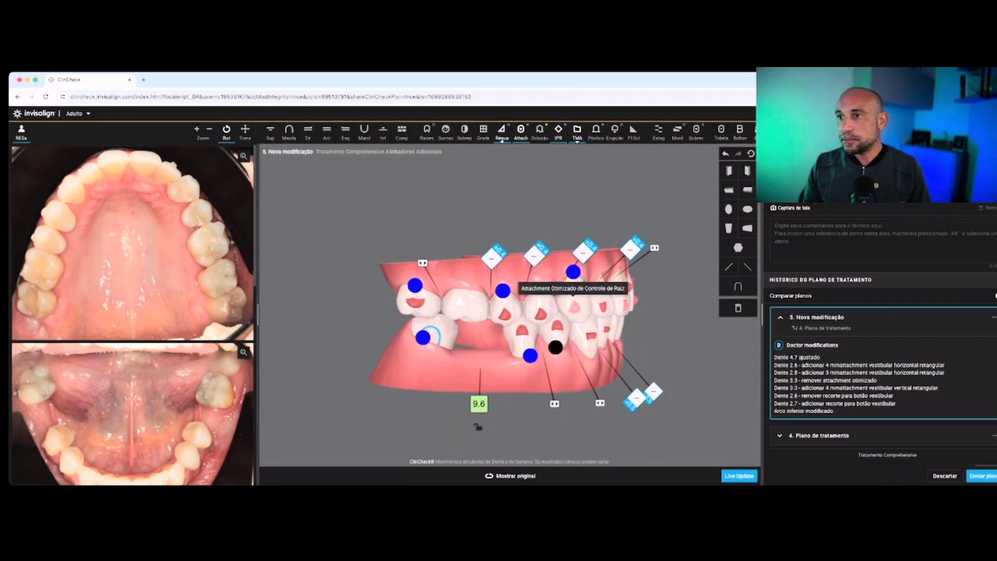
right_click(536, 315)
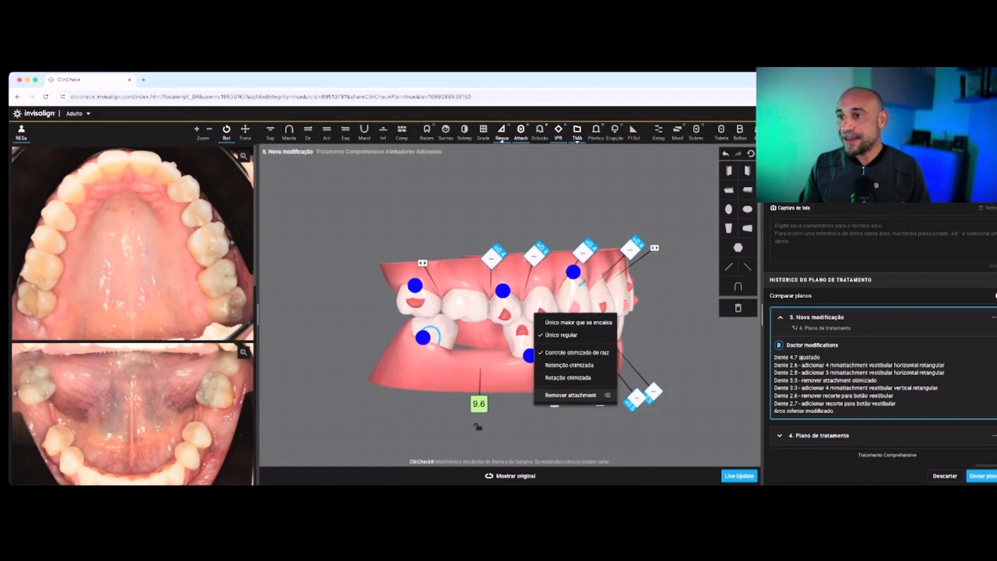
click(581, 427)
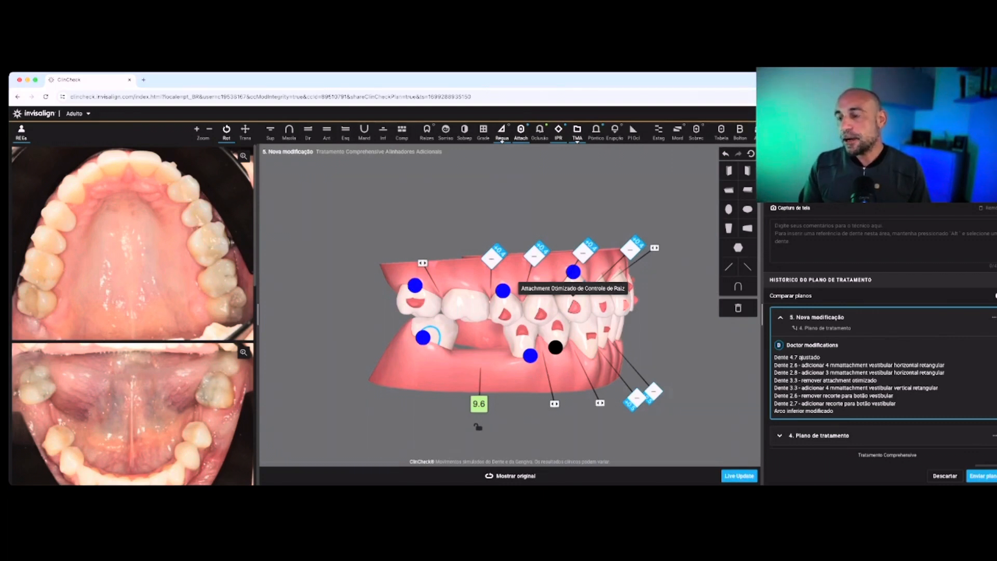
Replace the optimized root-control attachment on tooth 1.3 with a 4 mm vertical rectangular buccal attachment
right_click(573, 308)
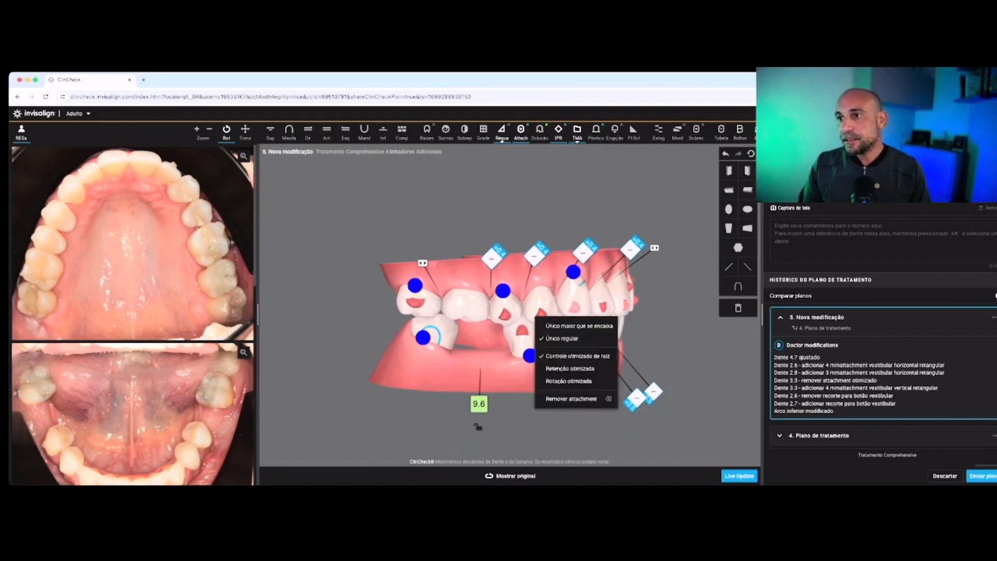
click(571, 399)
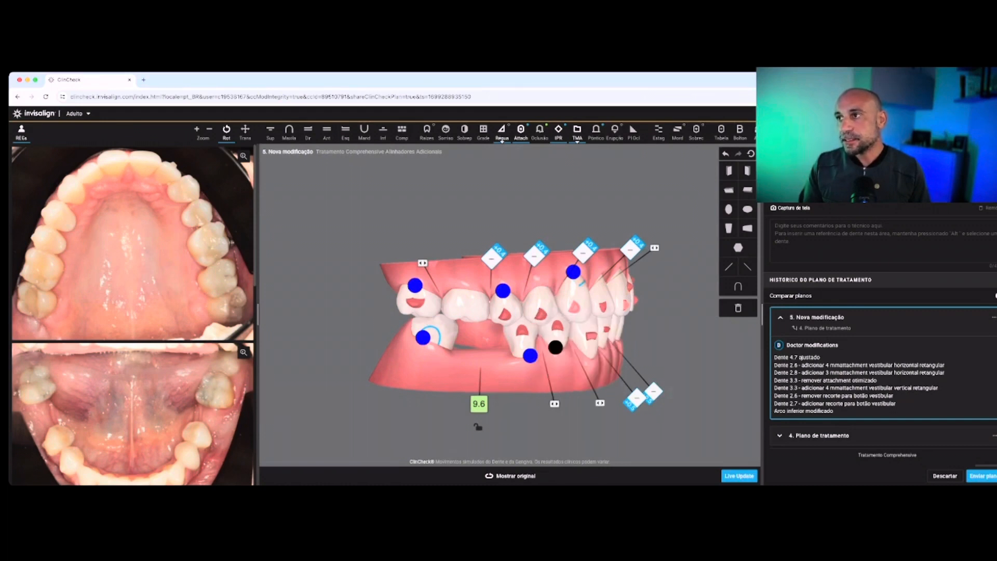
drag(728, 228, 542, 331)
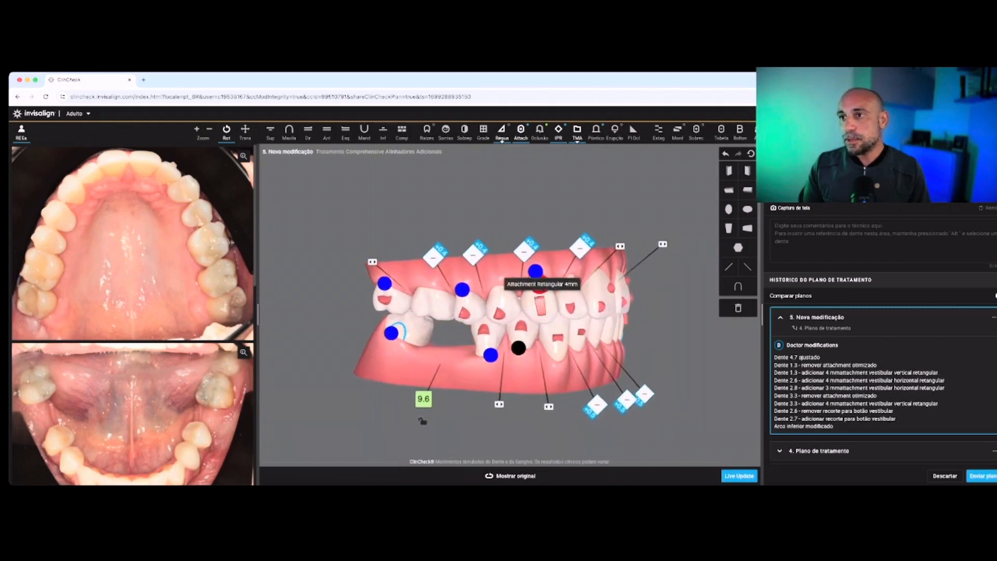
click(541, 307)
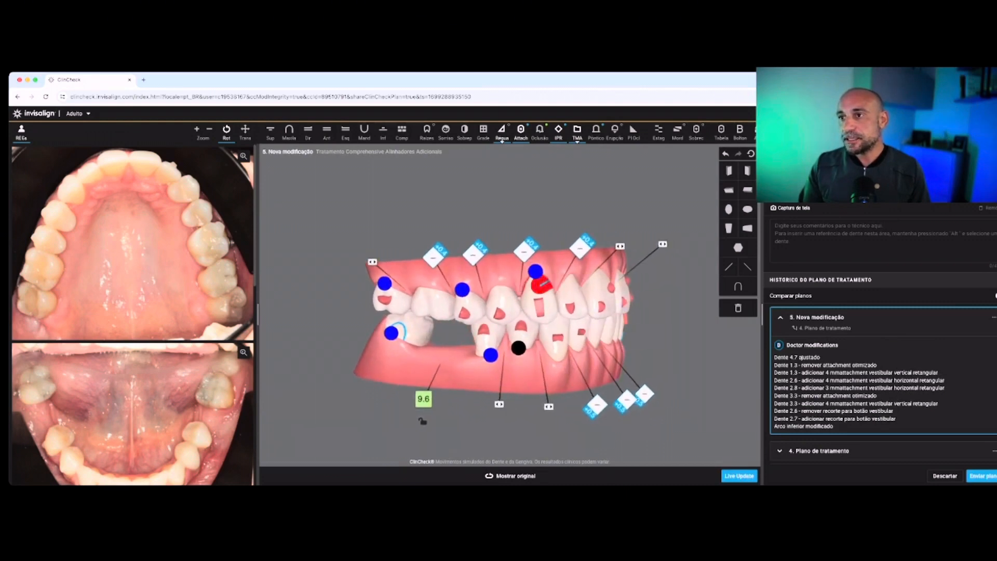
click(539, 307)
drag(542, 283, 540, 285)
click(560, 208)
drag(561, 207, 610, 208)
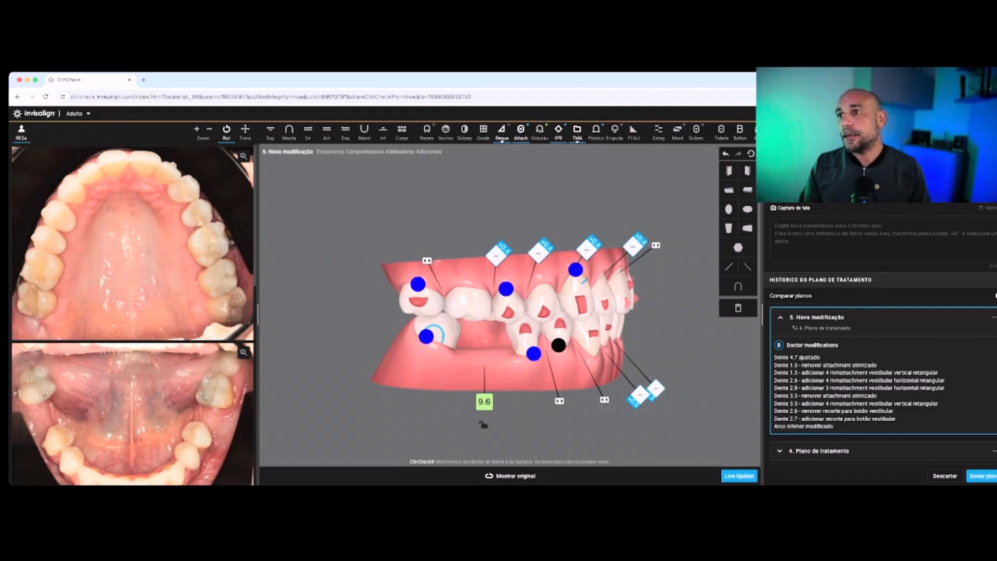
Tip the crowns of teeth 3.8 and 3.7 further distally and check the planned movement of the left molars
drag(560, 322, 399, 323)
drag(561, 322, 406, 323)
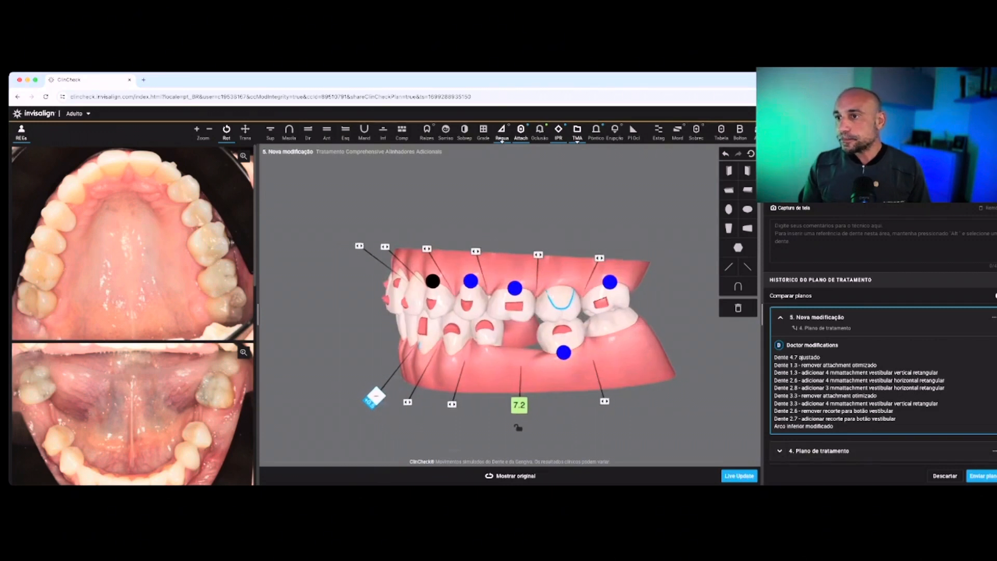
drag(520, 322, 499, 320)
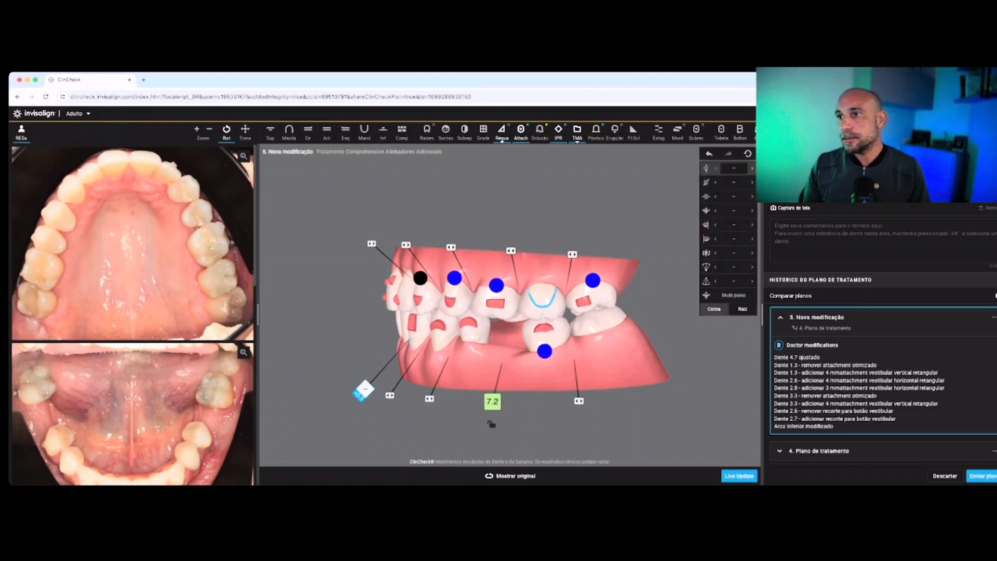
click(598, 322)
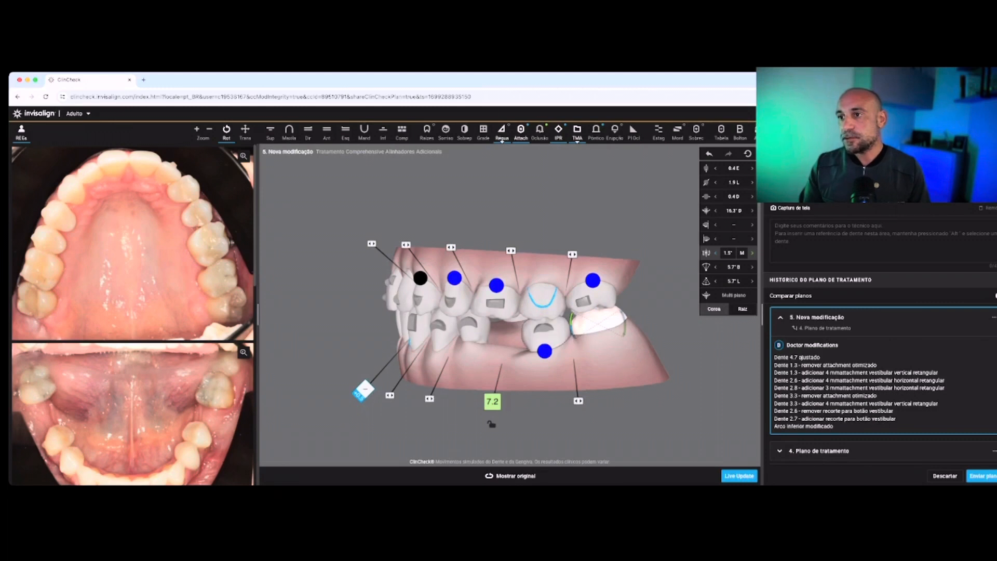
click(751, 253)
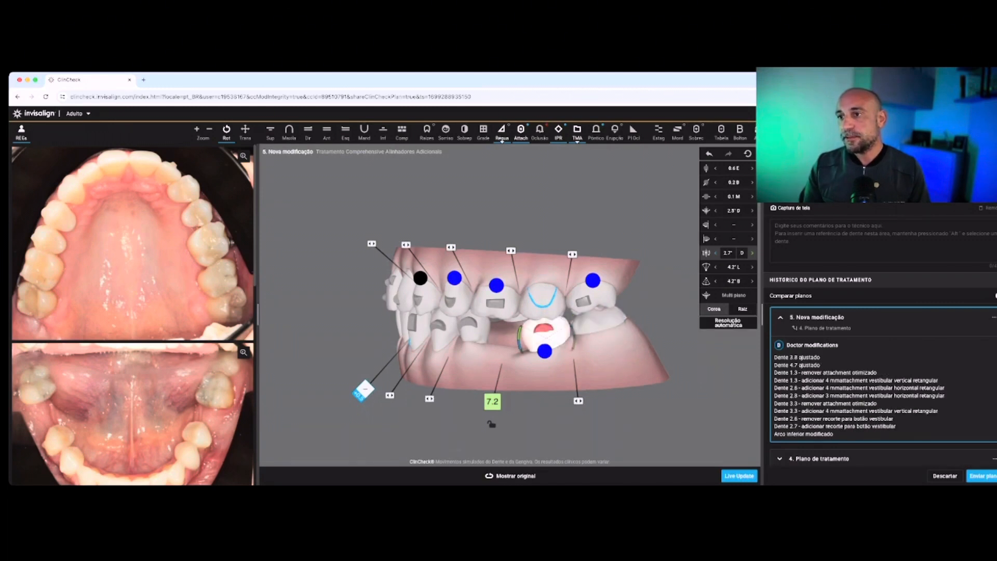
click(751, 253)
key(Escape)
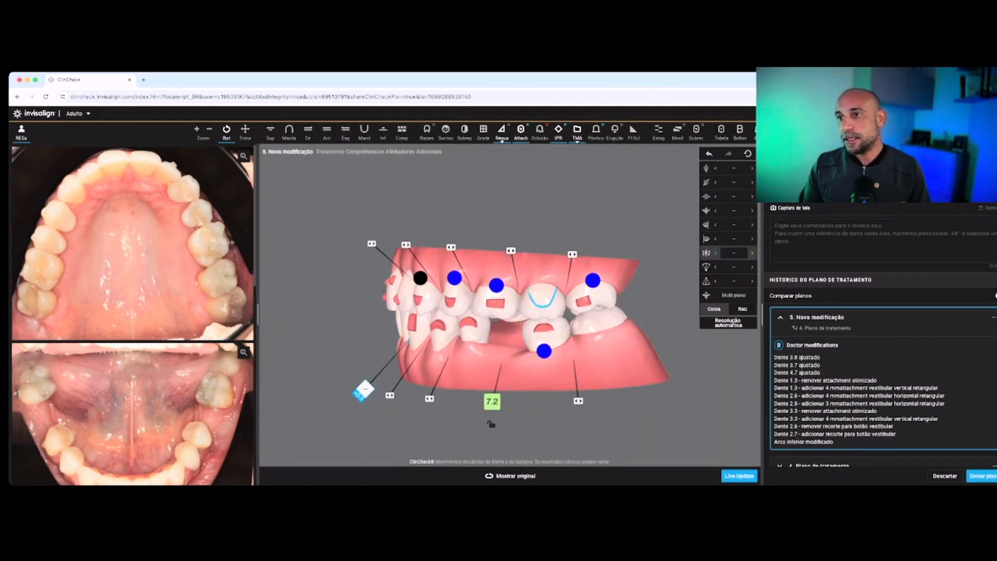
key(space)
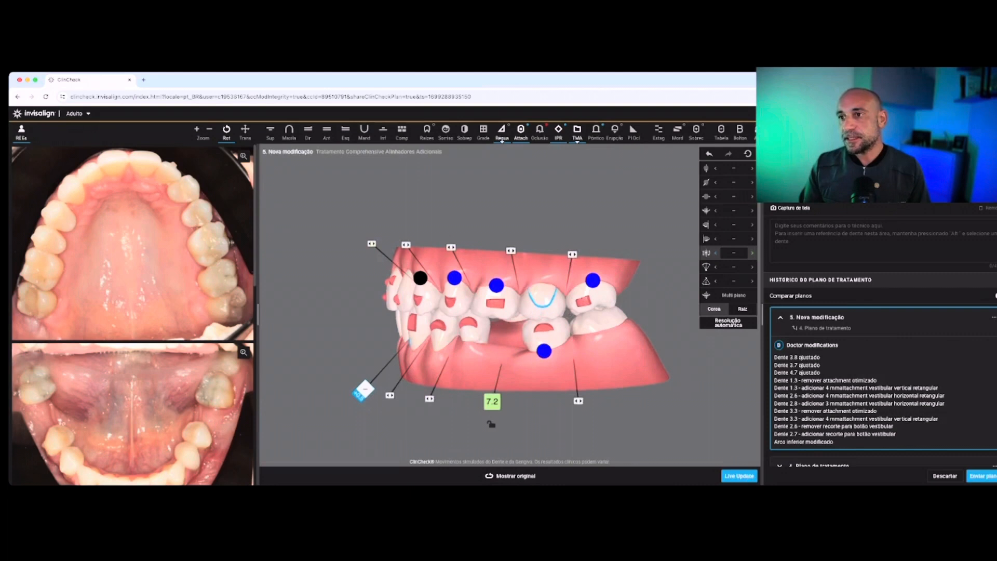
key(space)
key(space)
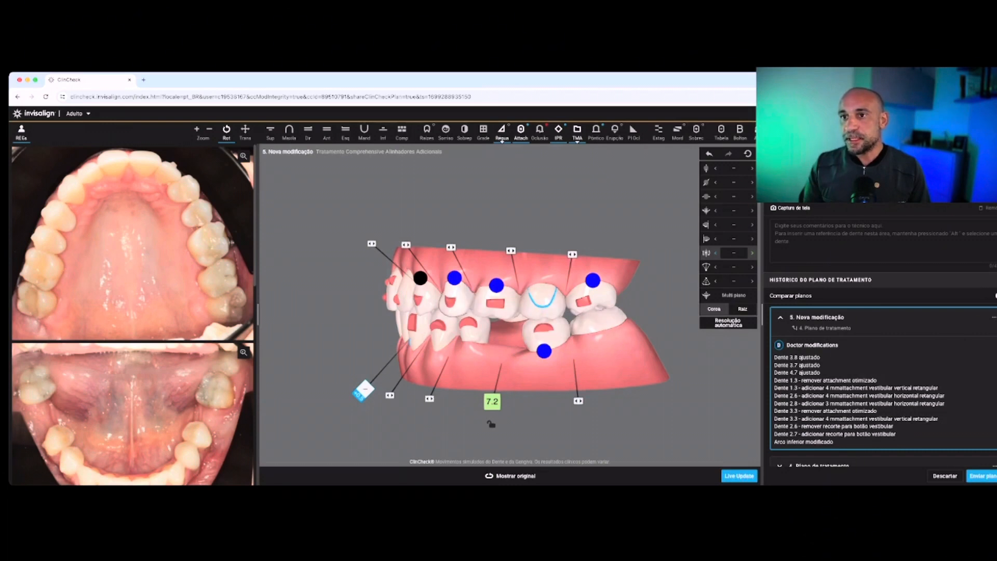
Inspect the arches from the front and compare the original and planned positions of the right posterior teeth
drag(353, 312, 484, 300)
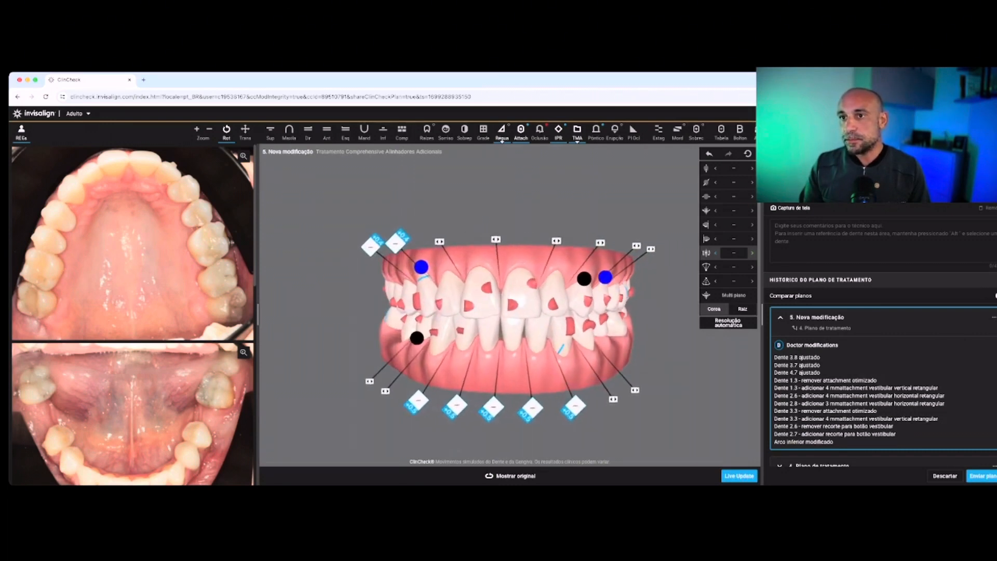
drag(439, 334, 441, 337)
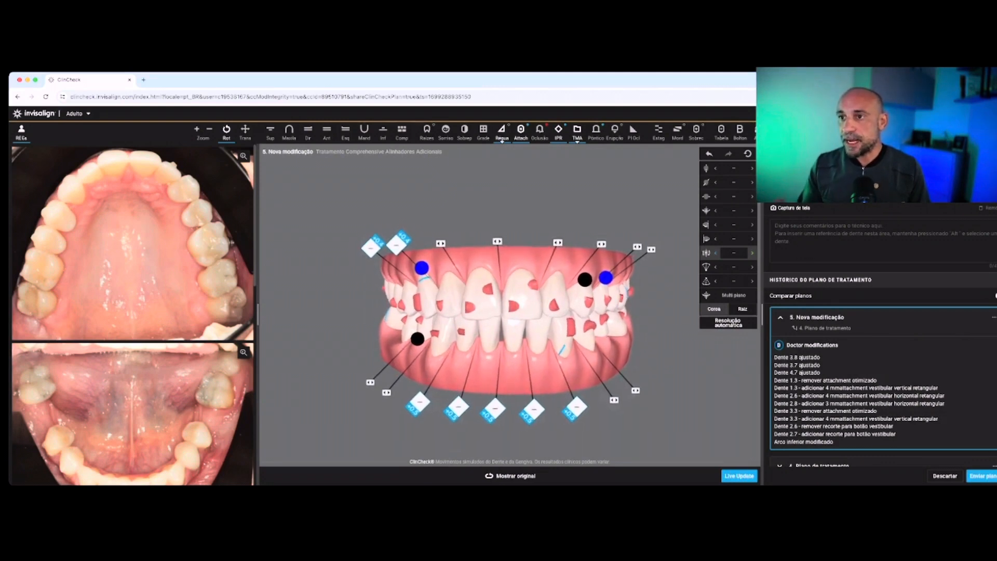
drag(441, 337, 579, 336)
drag(487, 318, 502, 321)
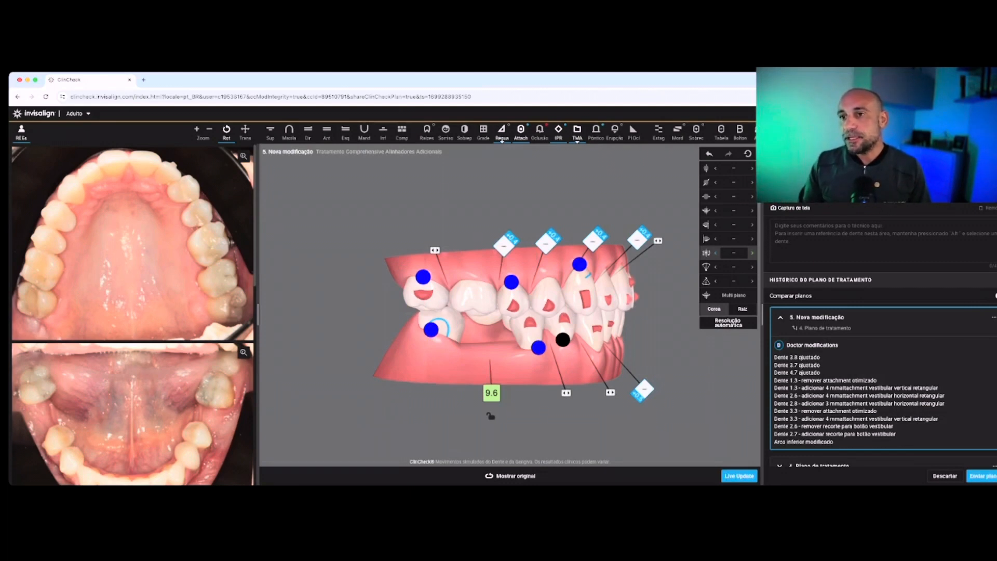
click(510, 475)
click(510, 475)
click(510, 476)
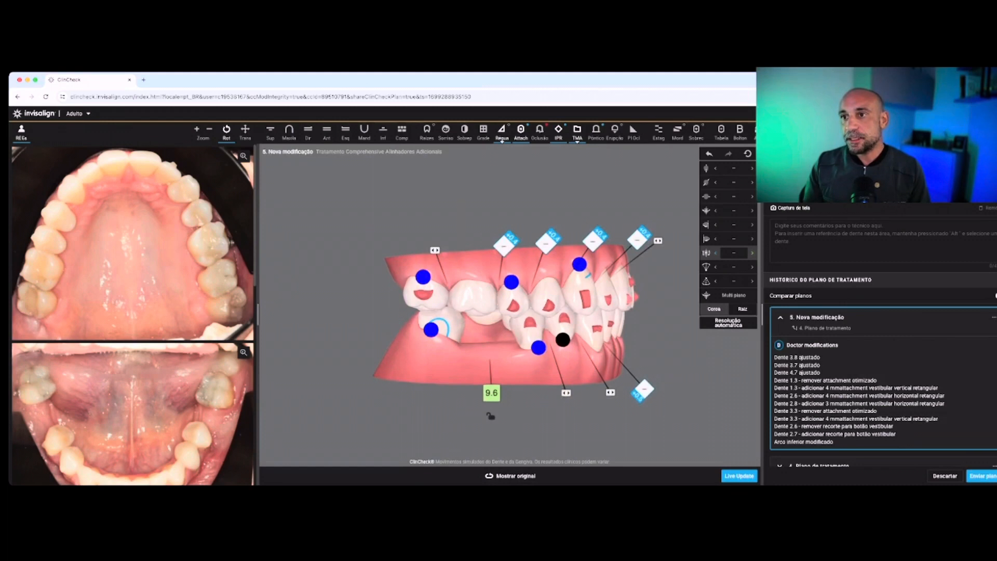
click(510, 476)
click(509, 476)
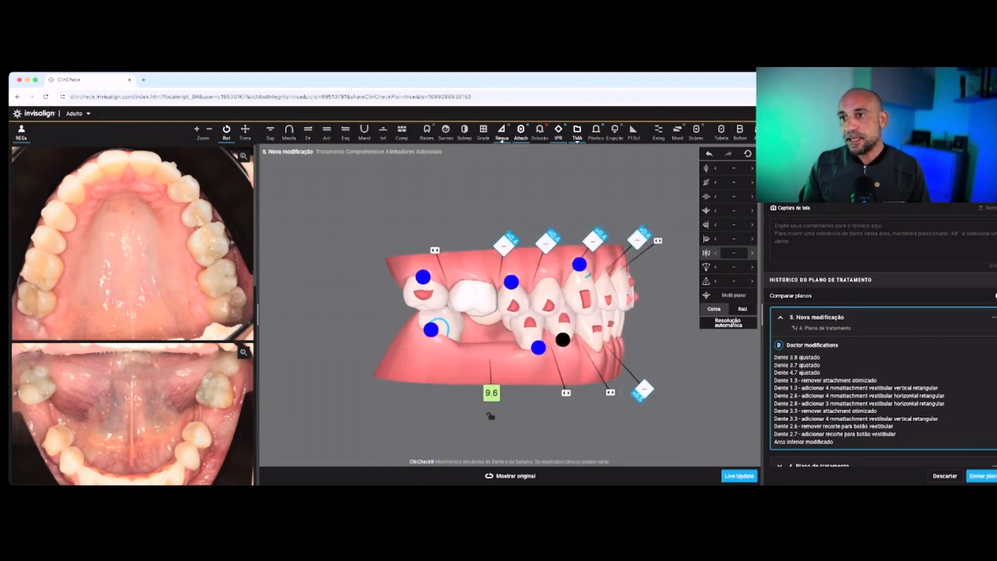
Change tooth 1.6's vertical movement from extrusion to slight intrusion and check its planned position
click(473, 297)
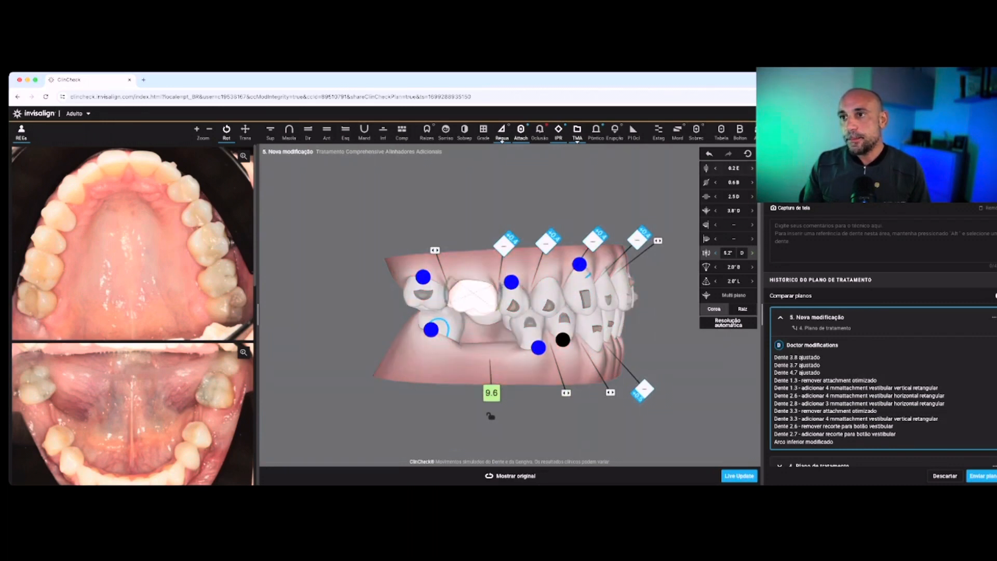
click(752, 168)
click(752, 168)
click(751, 169)
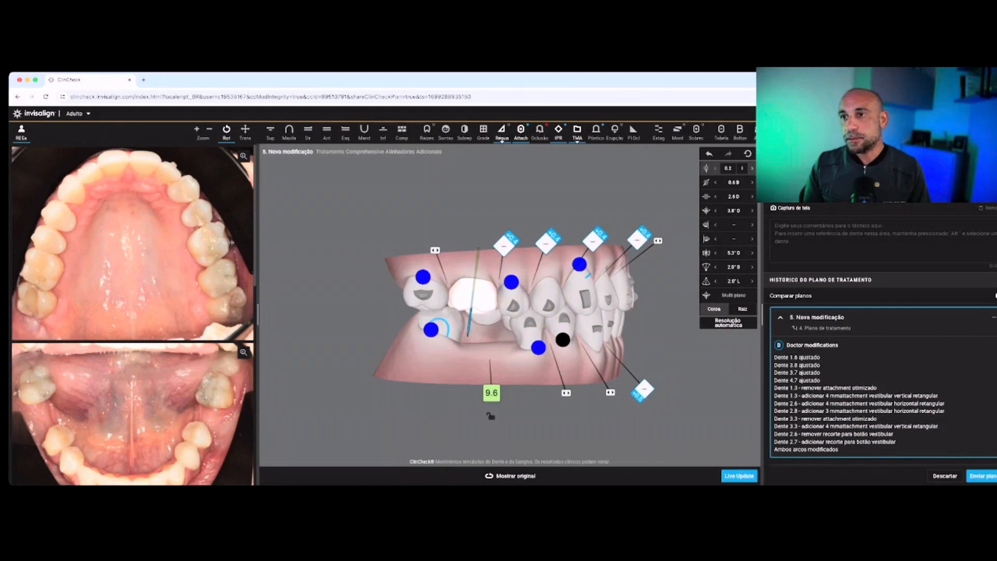
key(Escape)
key(space)
key(space)
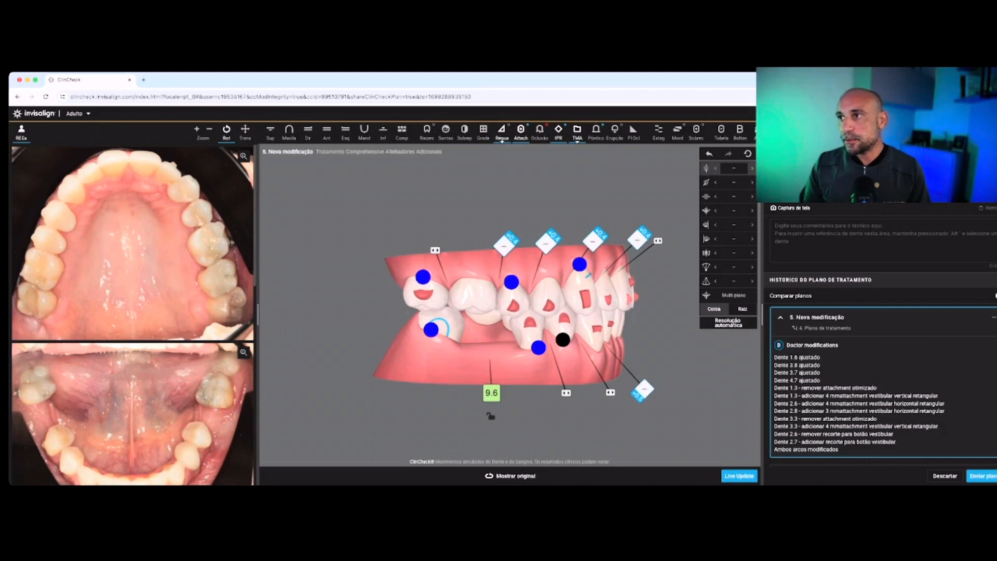
Add a 3 mm horizontal rectangular buccal attachment to tooth 1.6
key(Escape)
drag(747, 228, 488, 306)
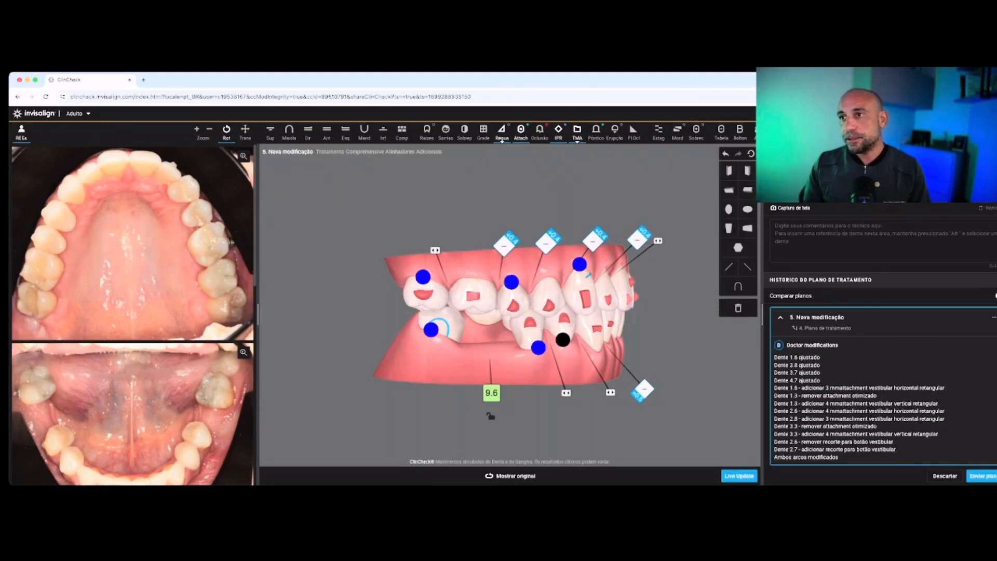
Move the buccal button cutout on tooth 4.7 slightly distally and add a 3 mm vertical rectangular attachment mesial to it
mouse_move(511, 311)
mouse_down()
mouse_move(441, 311)
mouse_move(520, 311)
mouse_up()
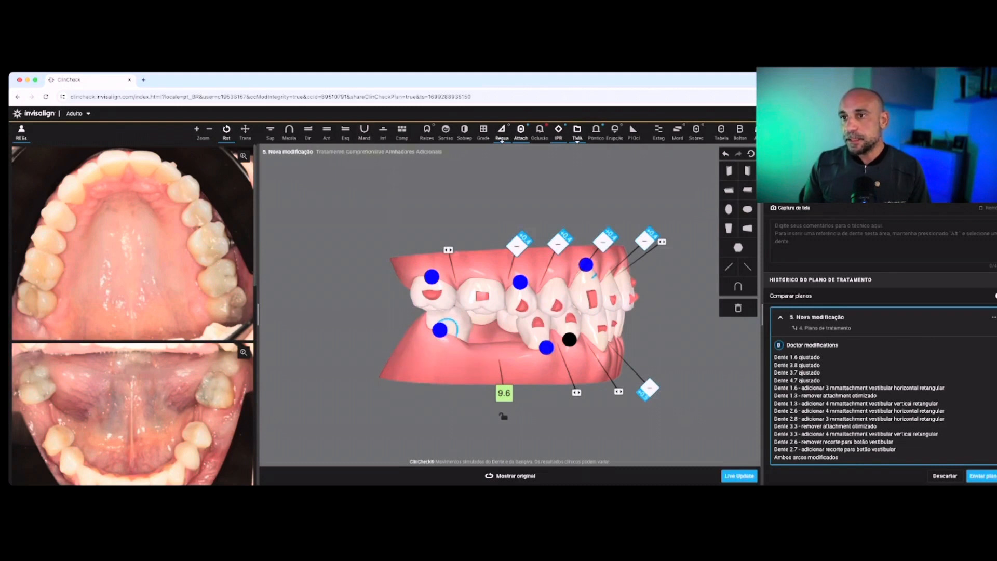
drag(448, 328, 445, 322)
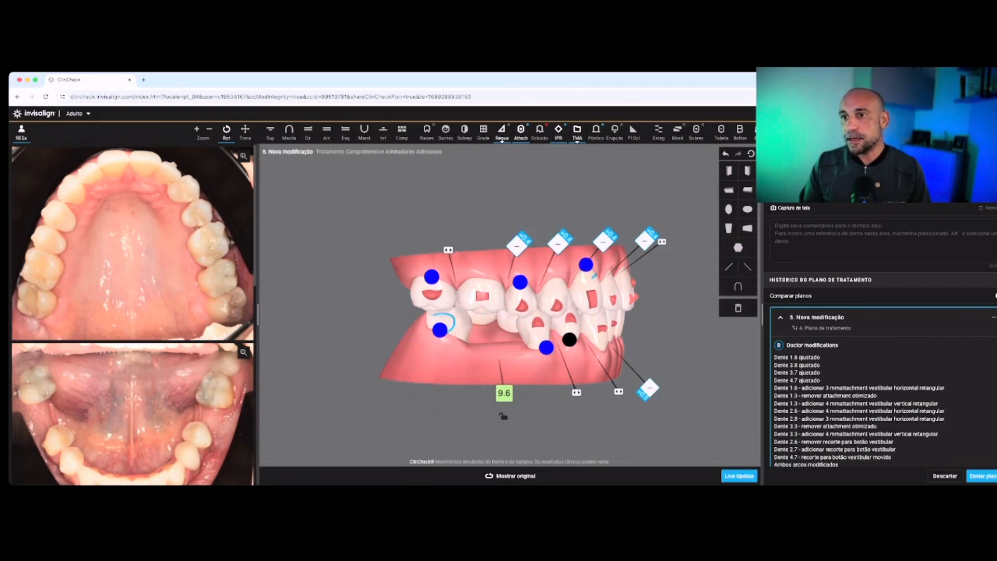
drag(728, 171, 459, 321)
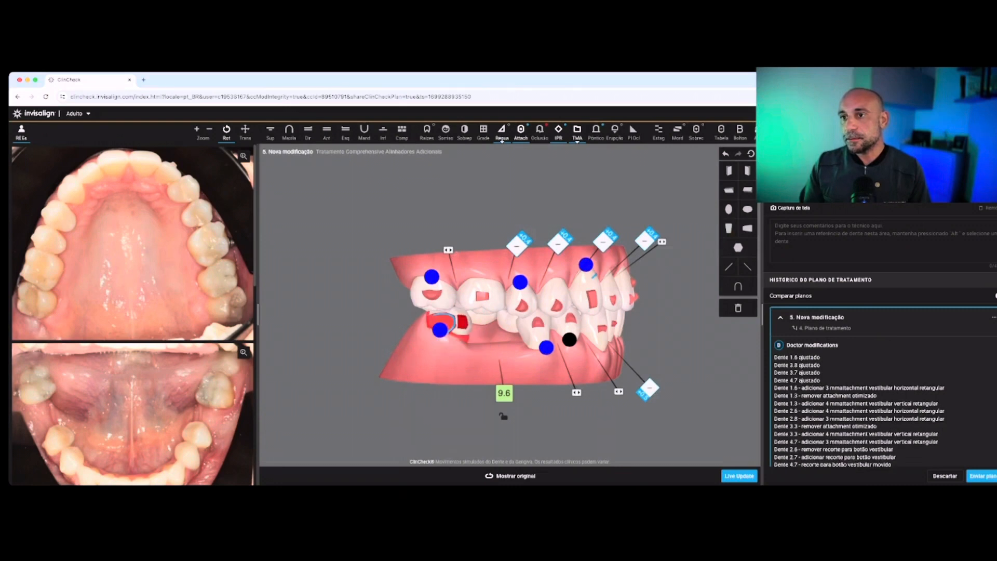
Compare the left posterior teeth with their original positions and check the modified attachments and cutouts from both sides and the front
drag(511, 332, 305, 347)
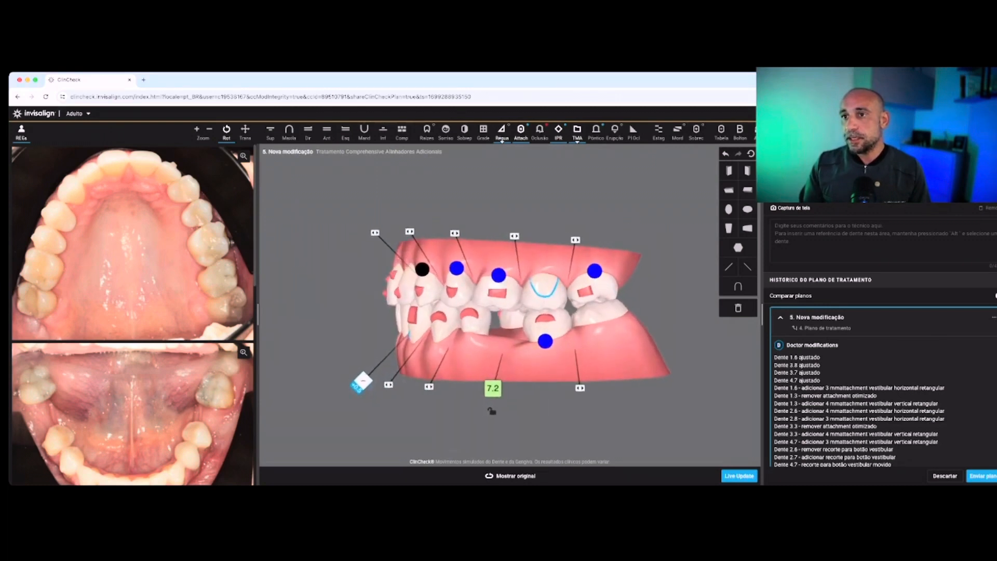
click(509, 476)
click(510, 476)
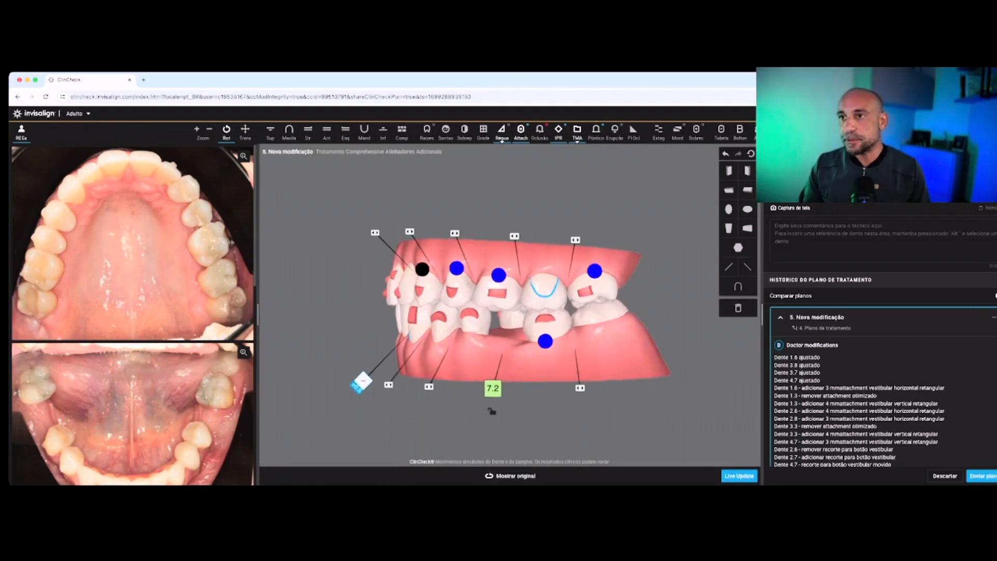
click(327, 133)
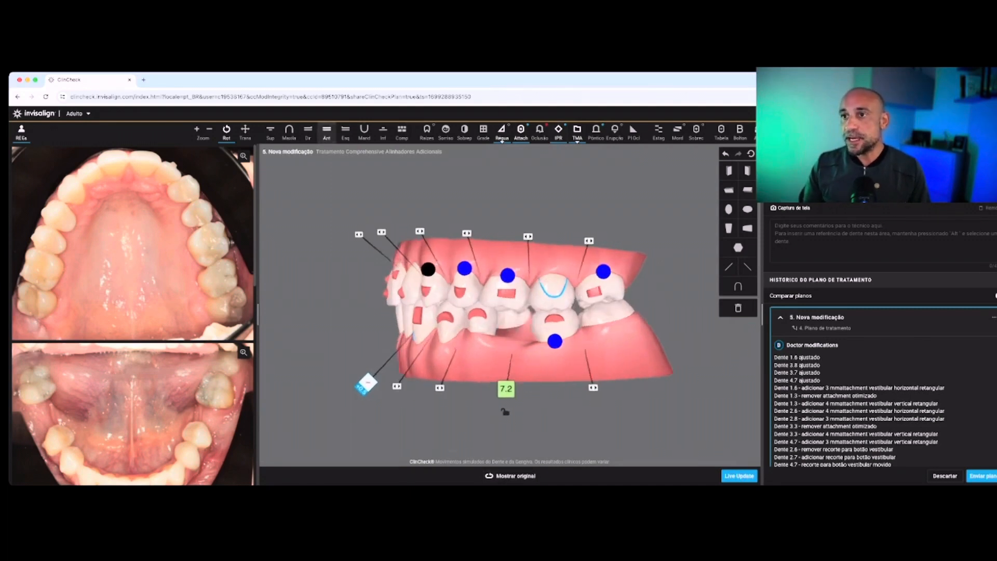
drag(508, 311, 521, 322)
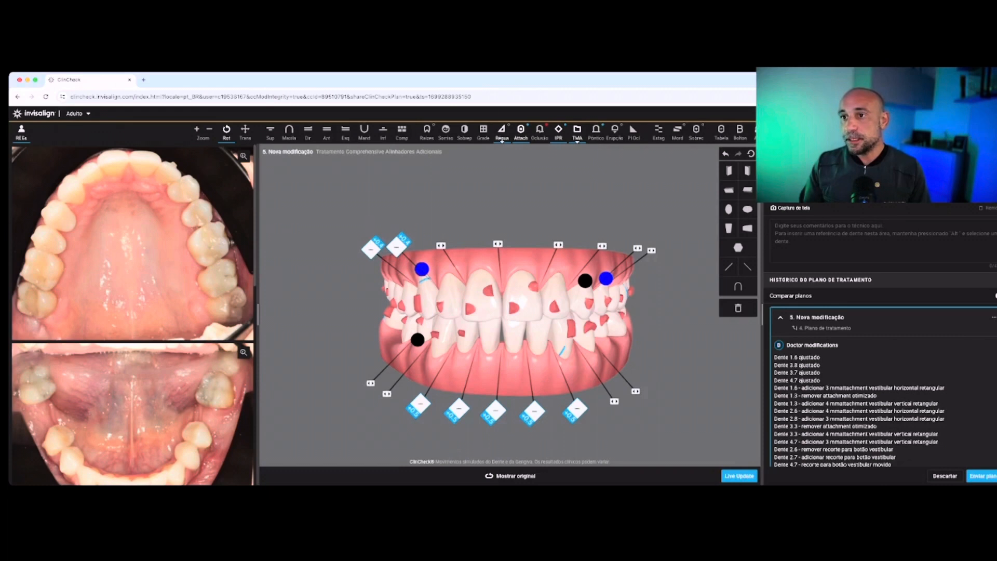
drag(436, 324, 514, 329)
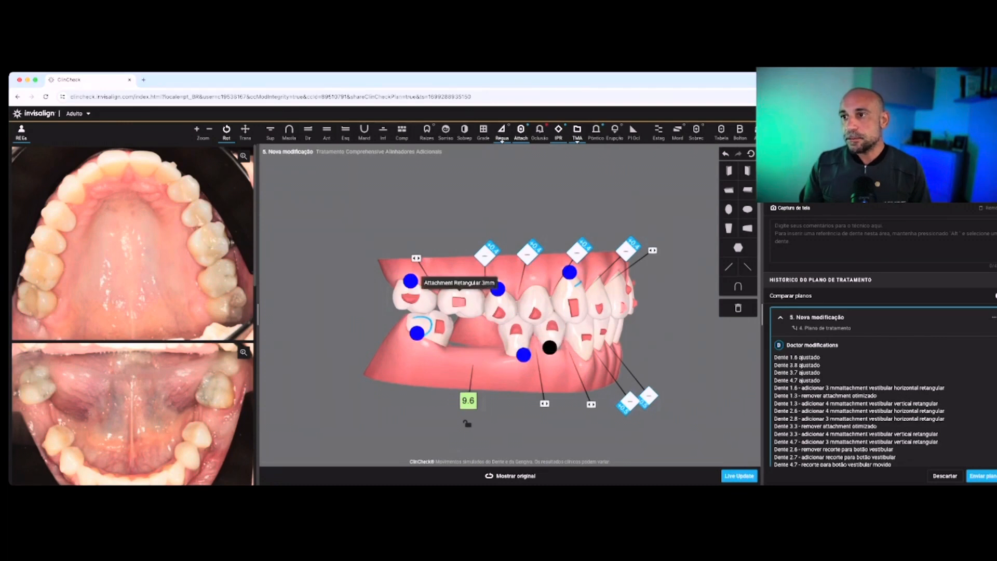
drag(511, 325, 480, 322)
drag(654, 322, 477, 324)
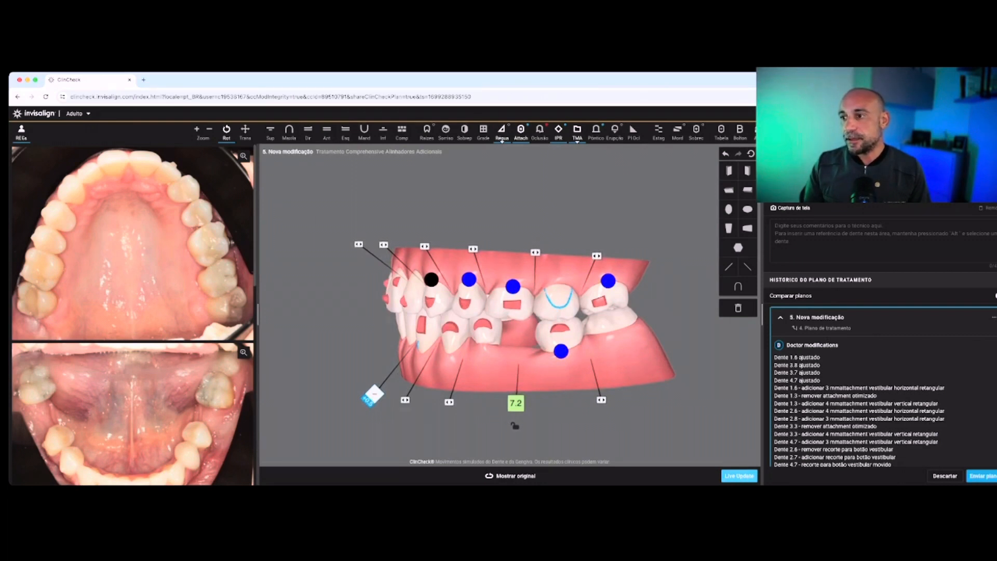
Run Live Update with the offered settings to recalculate the modifications as treatment plan 5
click(738, 475)
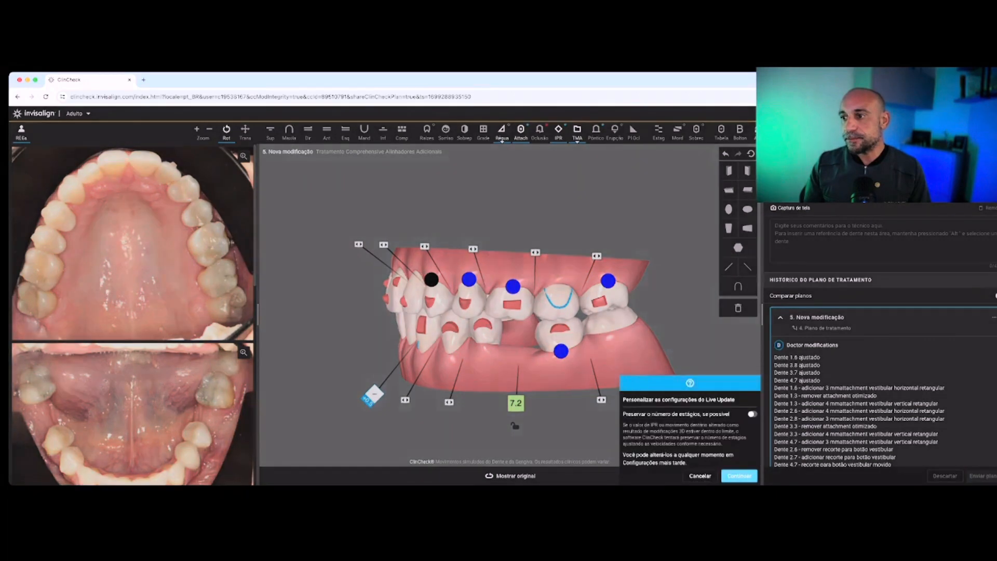
click(739, 476)
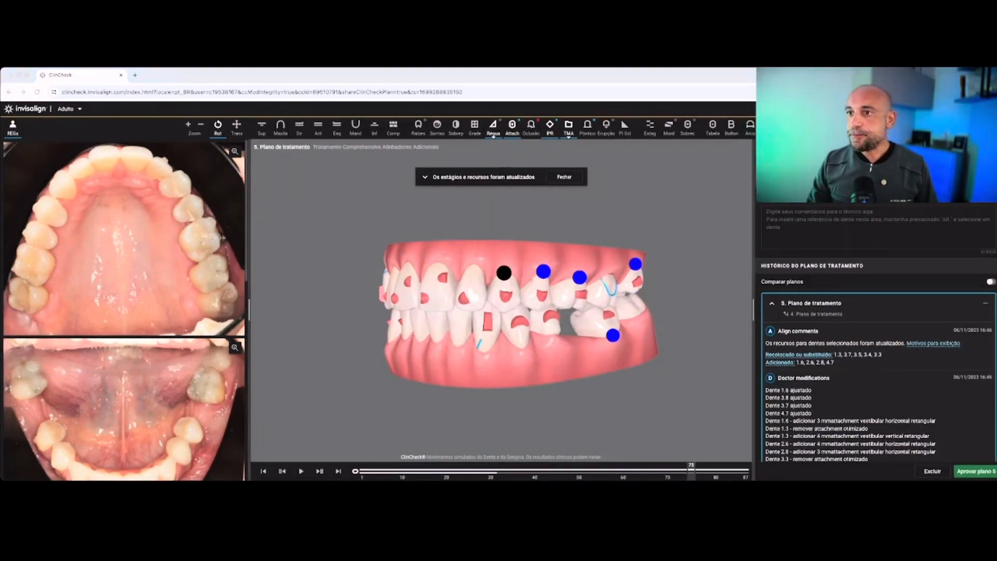
Review plan 5's staging on the right side back to stage 41, and on the left side from there to final stage 87
drag(571, 316, 657, 318)
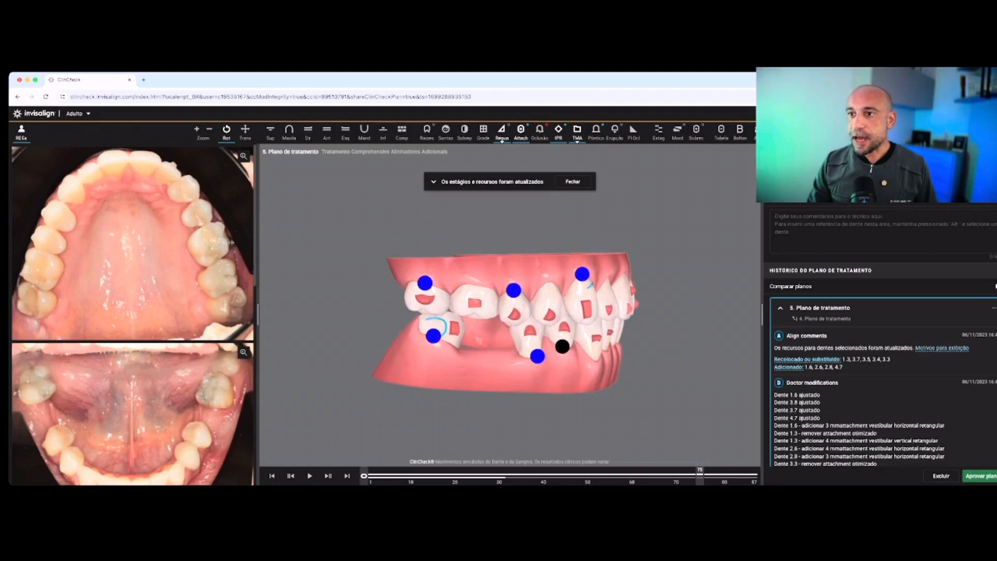
key(Home)
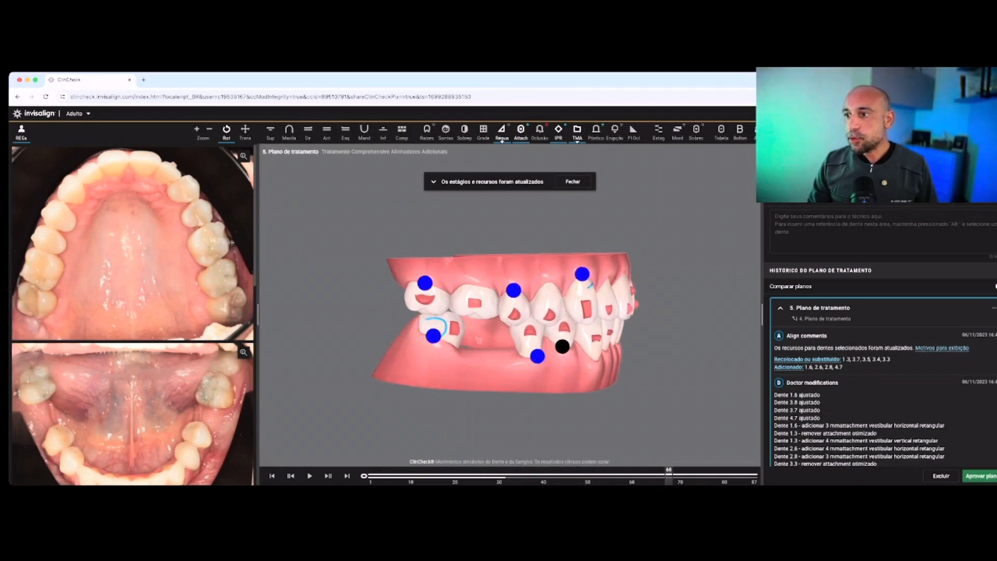
mouse_move(655, 476)
mouse_down()
mouse_move(372, 476)
mouse_move(567, 475)
mouse_up()
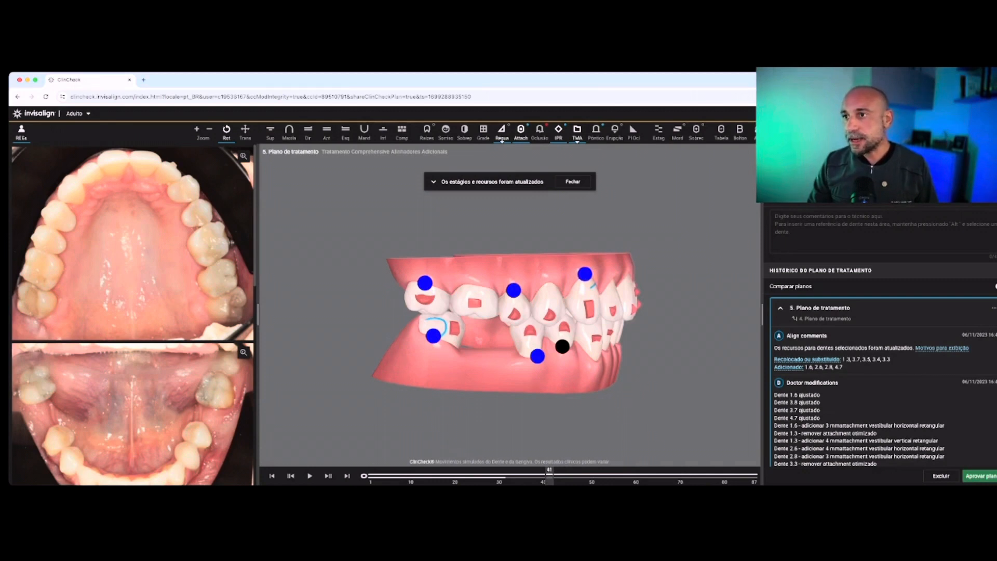
drag(597, 322, 373, 321)
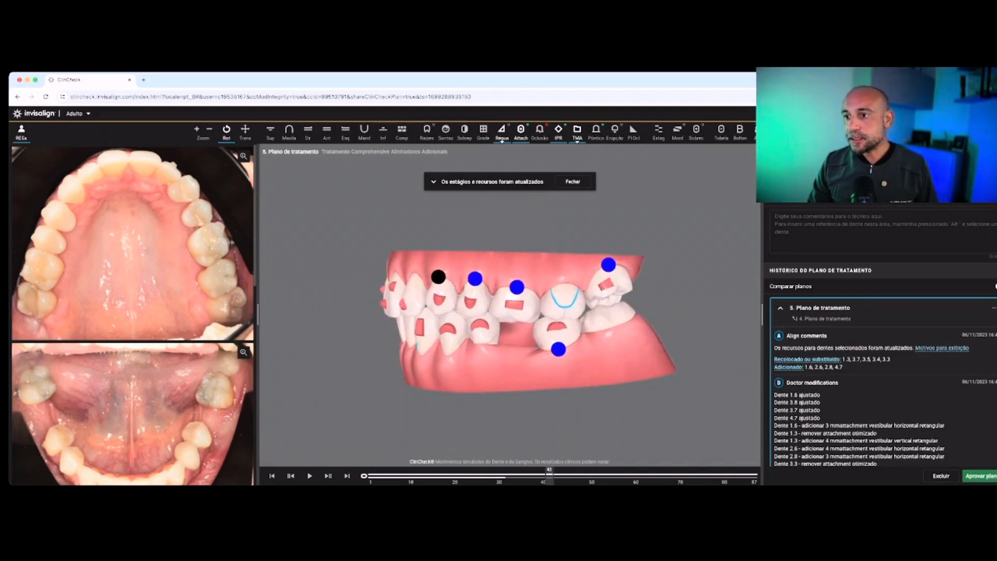
drag(558, 475, 713, 475)
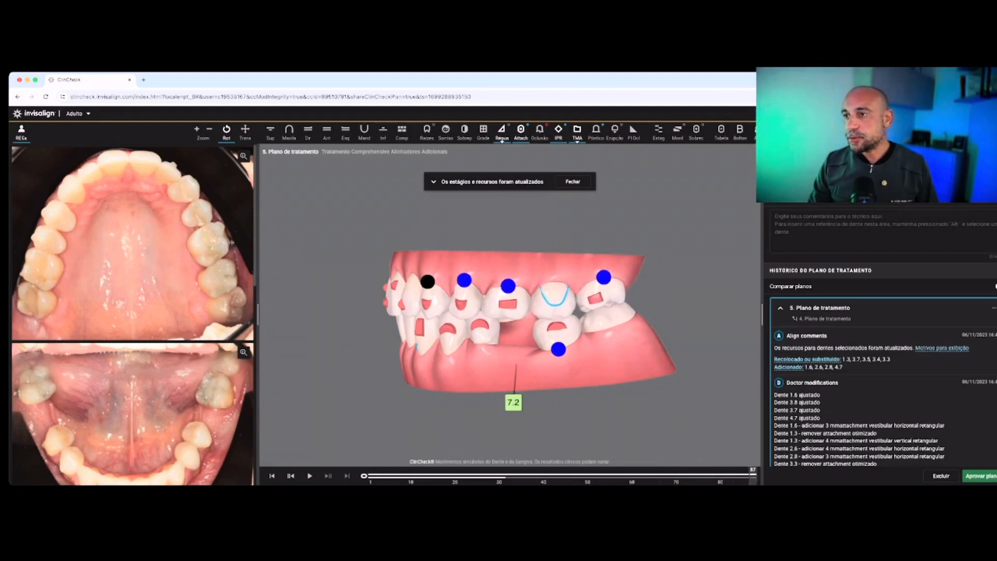
mouse_move(753, 476)
mouse_down()
mouse_move(735, 476)
mouse_move(753, 476)
mouse_up()
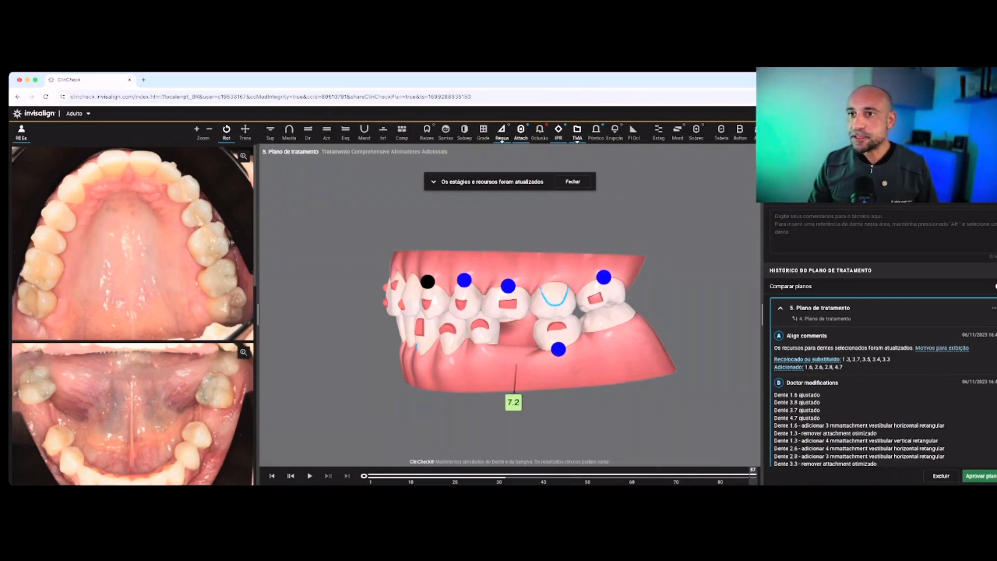